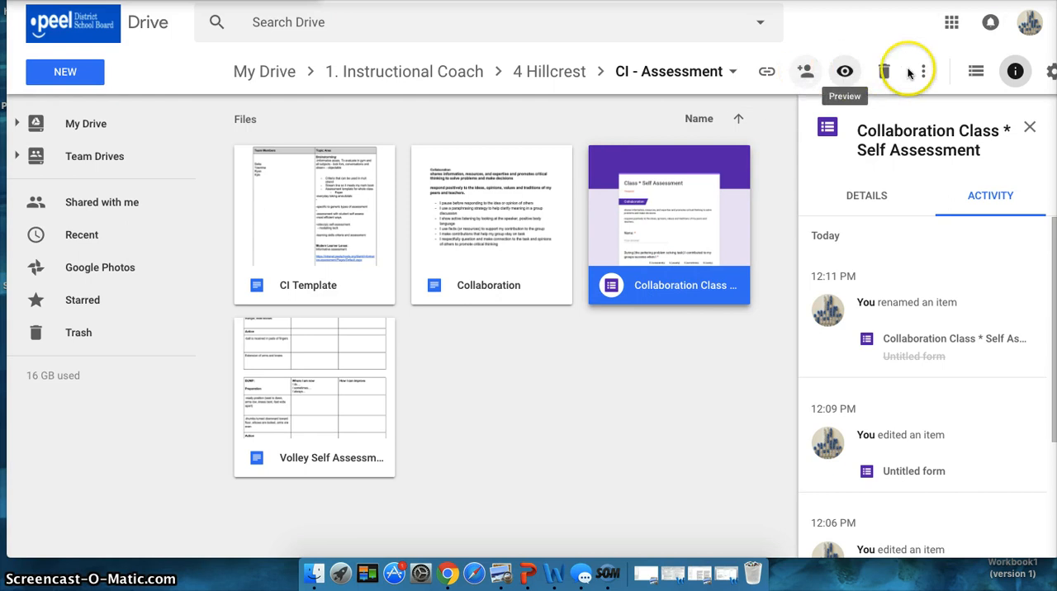
# Make a copy of the Collaboration Class * Self Assessment form in the CI - Assessment folder.
pyautogui.click(923, 71)
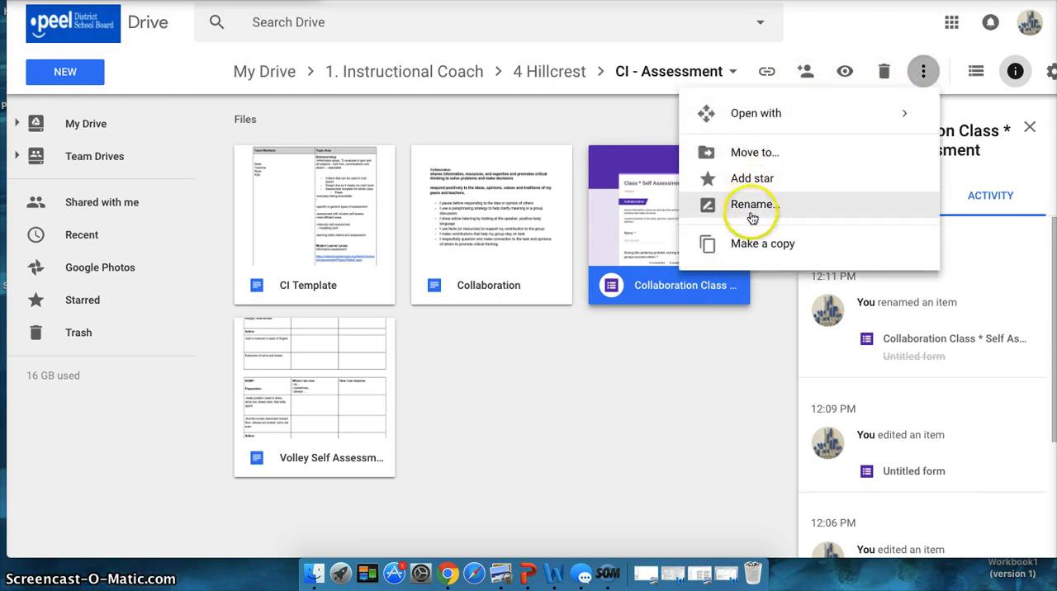
pyautogui.click(746, 247)
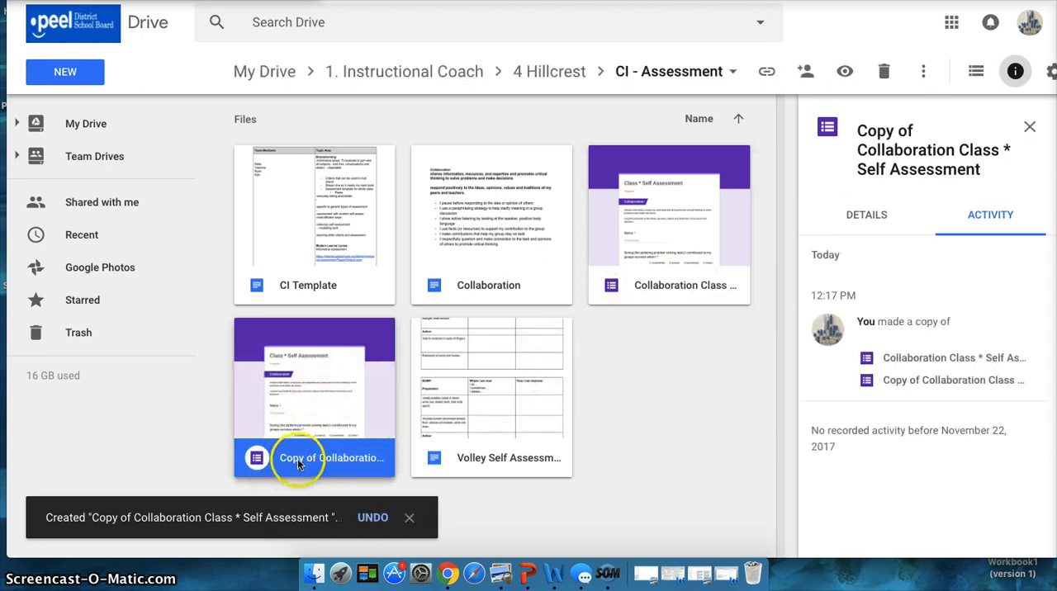
pyautogui.click(927, 72)
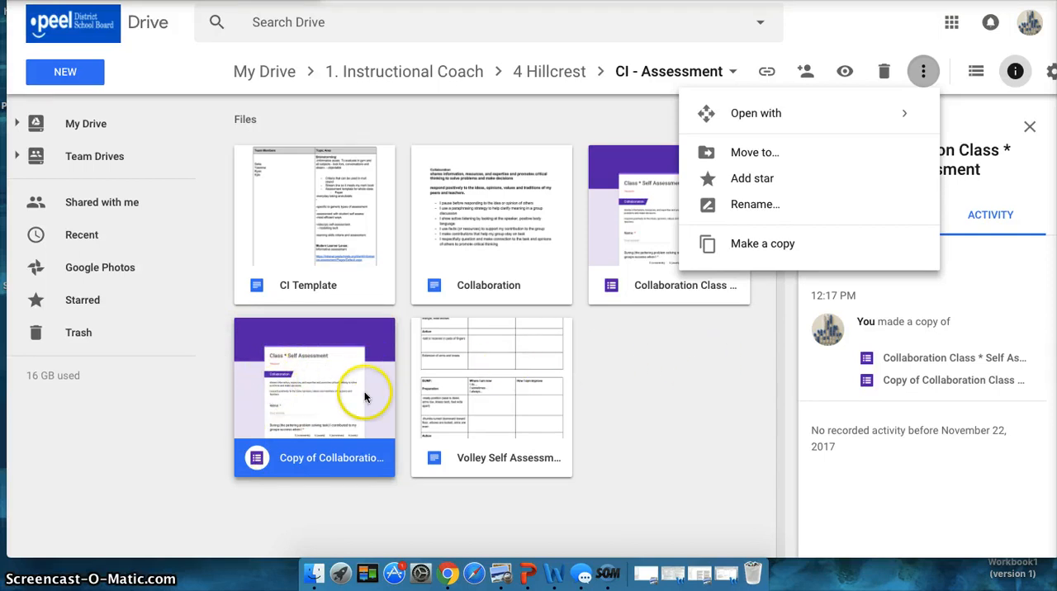
pyautogui.click(684, 355)
# Open the original Collaboration Class * Self Assessment form and change its title to "Class 82 Self Assessment".
pyautogui.doubleClick(688, 285)
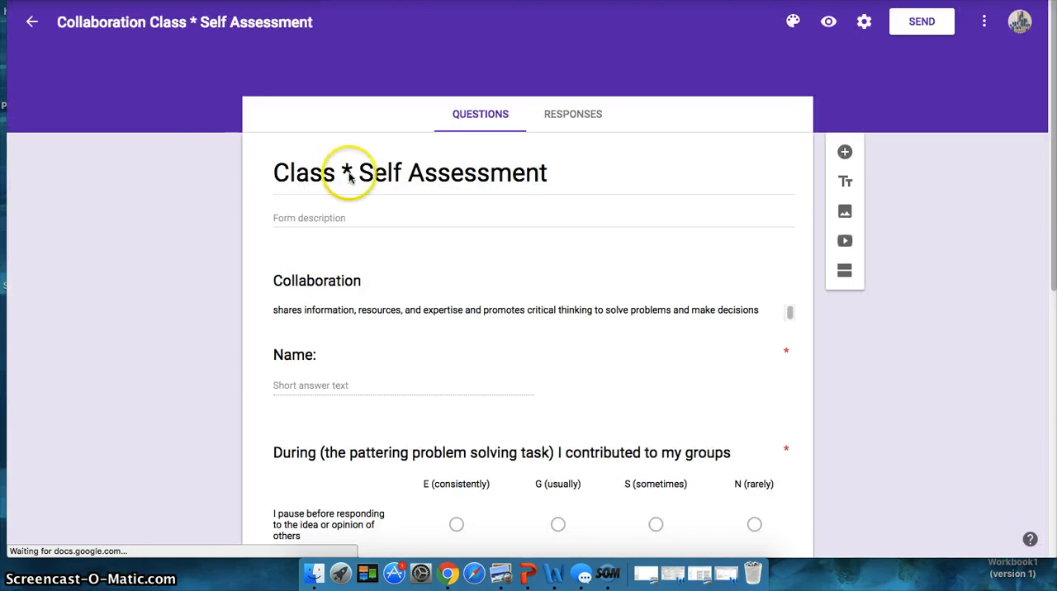
pyautogui.click(357, 172)
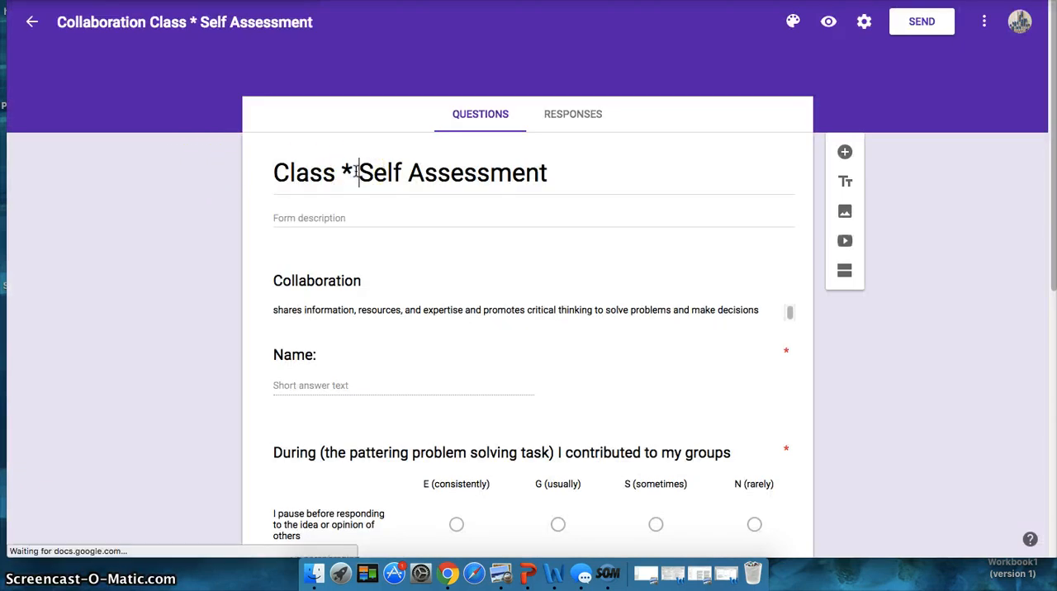
pyautogui.click(355, 171)
pyautogui.press('BackSpace')
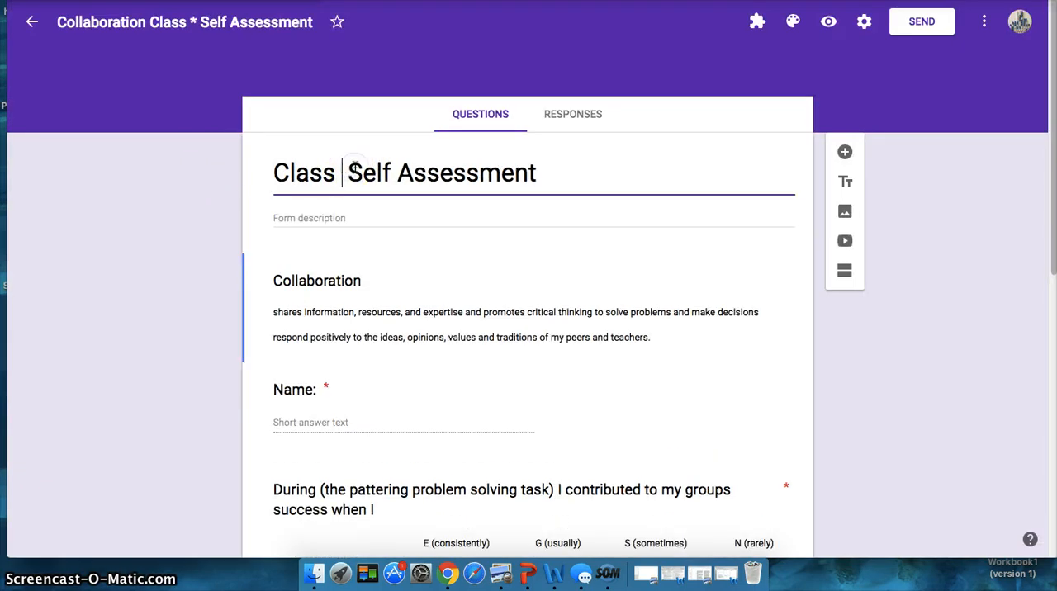
pyautogui.write('82')
pyautogui.click(429, 177)
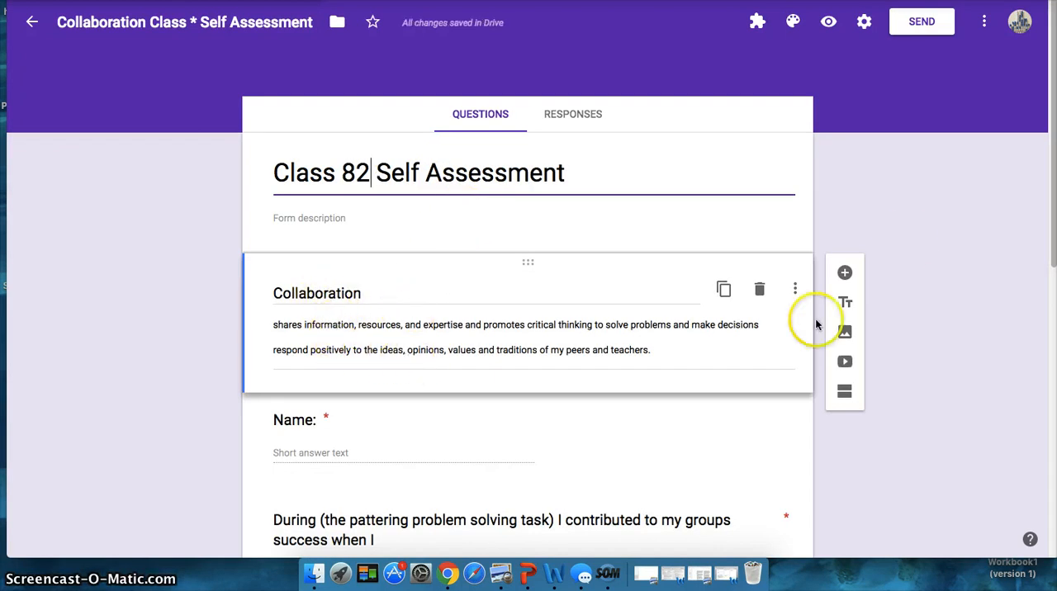
# Review the form's questions, including the rows and columns of the contribution grid and the short-answer questions.
pyautogui.moveTo(1050, 175); pyautogui.dragTo(1002, 318)
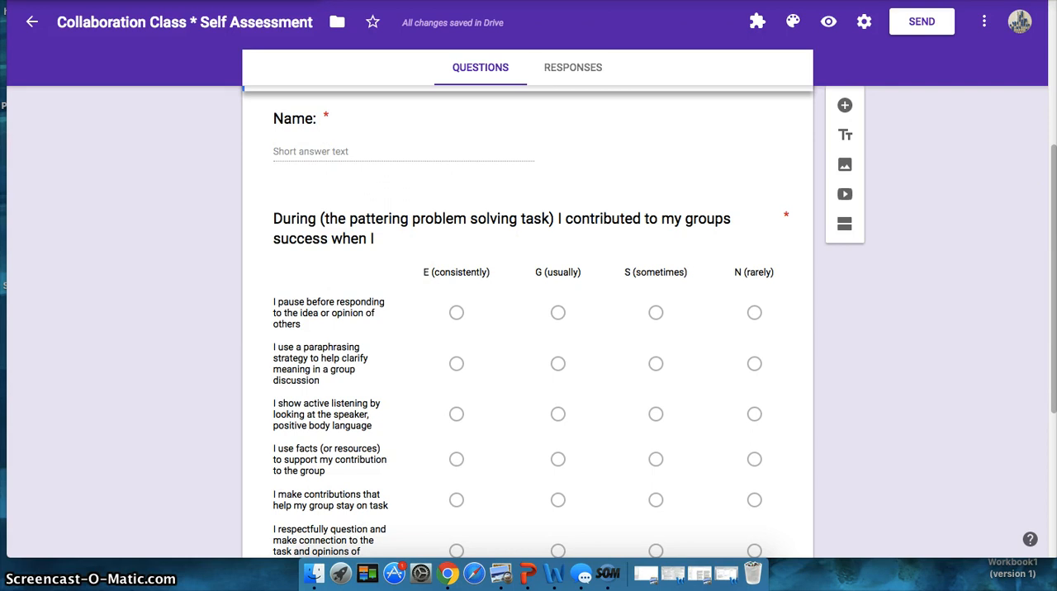
pyautogui.moveTo(1052, 222); pyautogui.dragTo(1052, 279)
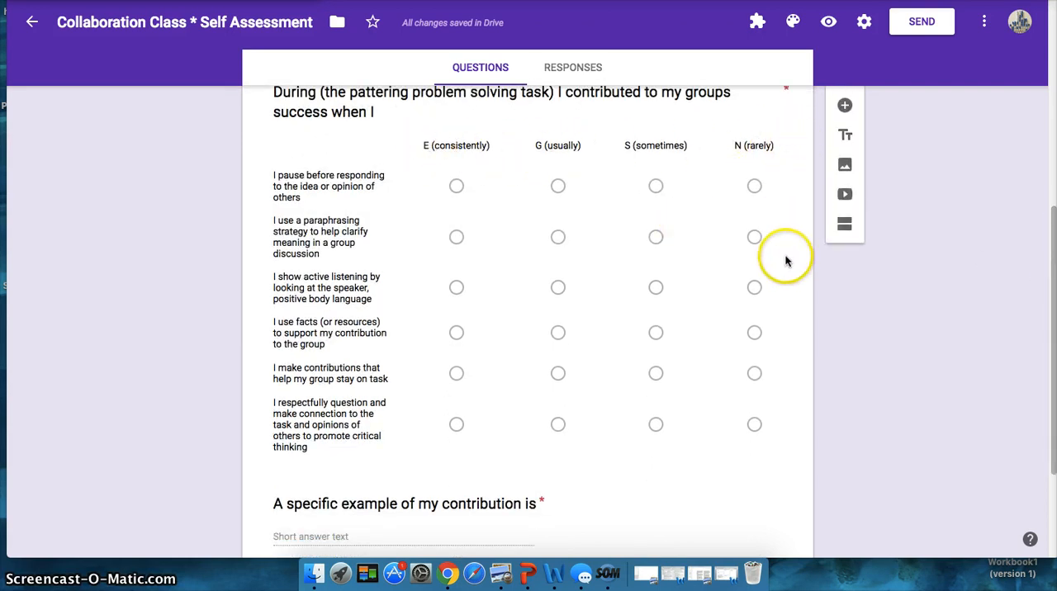
pyautogui.click(718, 115)
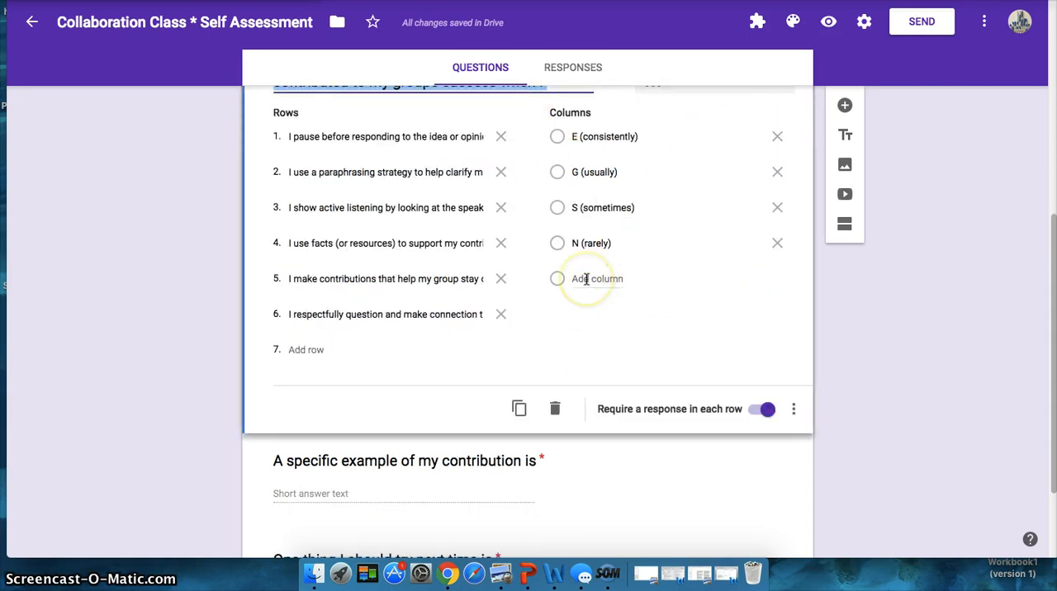
pyautogui.click(633, 460)
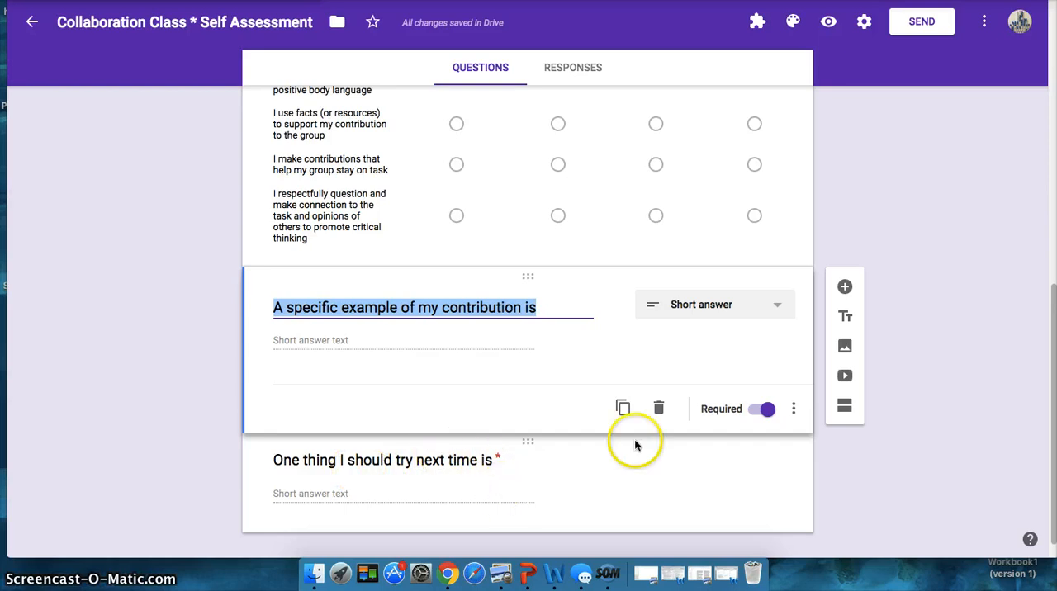
pyautogui.scroll(5, 1040, 355)
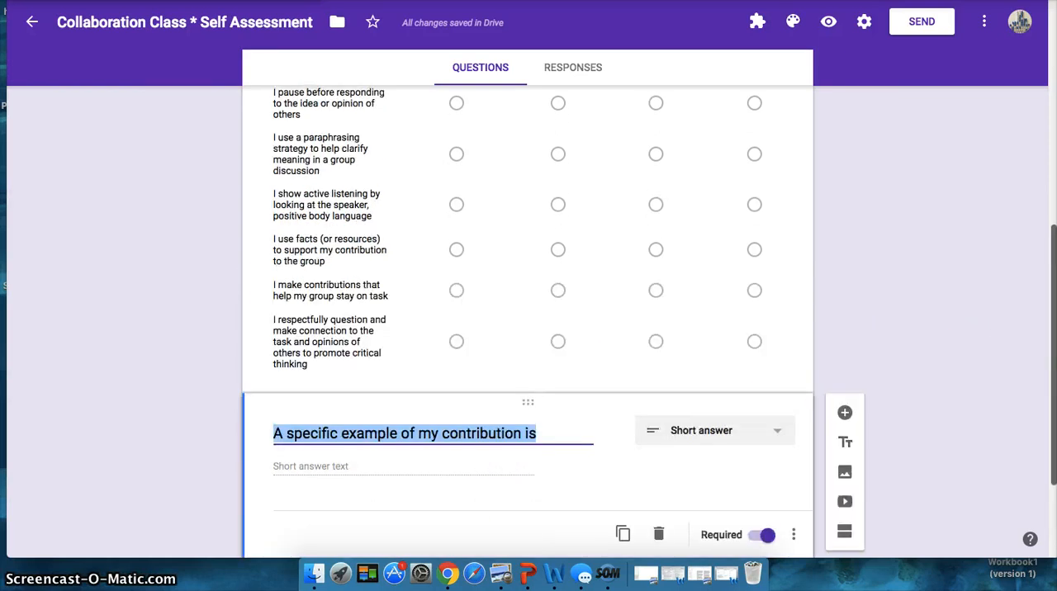
pyautogui.scroll(4, 1041, 355)
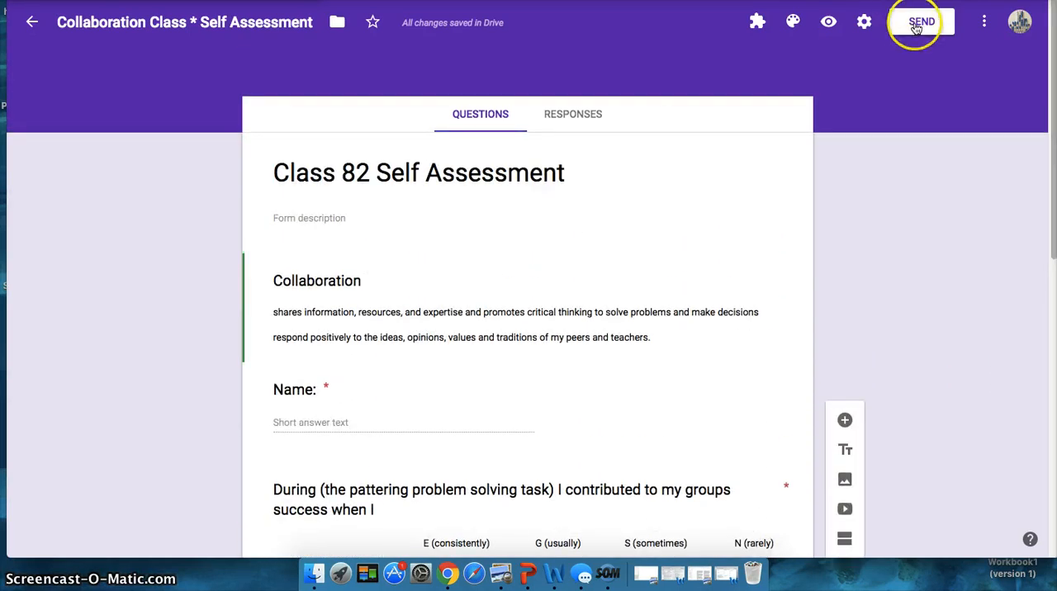
# Try to address an email invitation for the form to a class group, and cancel sending it.
pyautogui.click(916, 27)
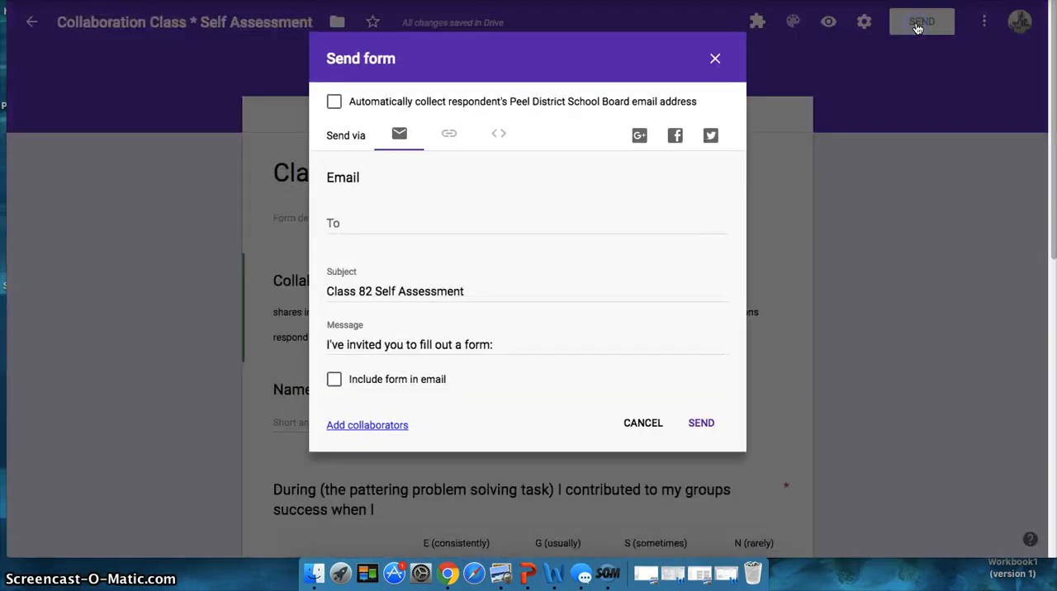
pyautogui.click(369, 224)
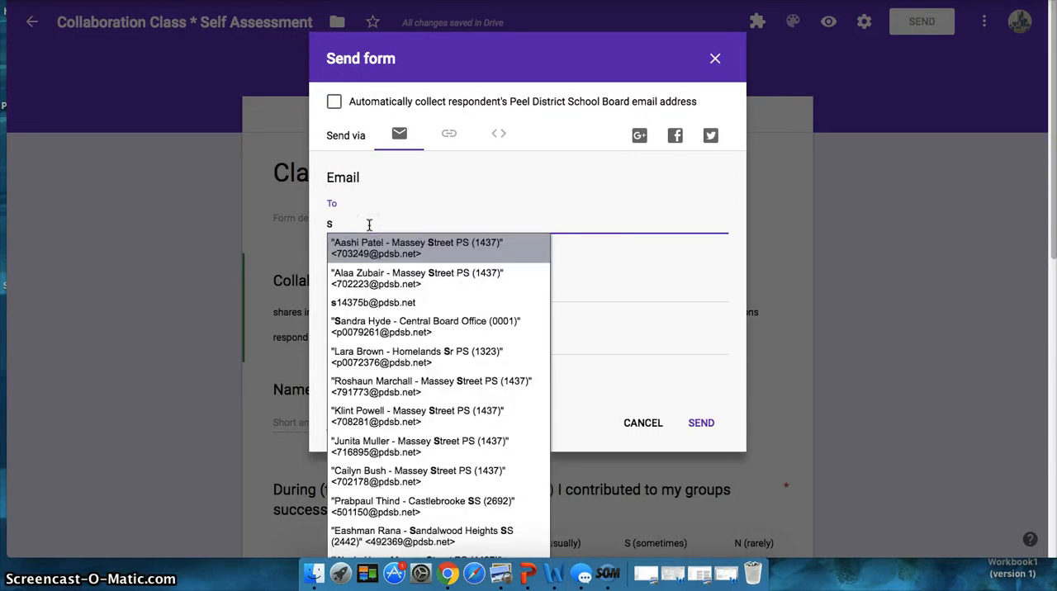
pyautogui.write('s1239st')
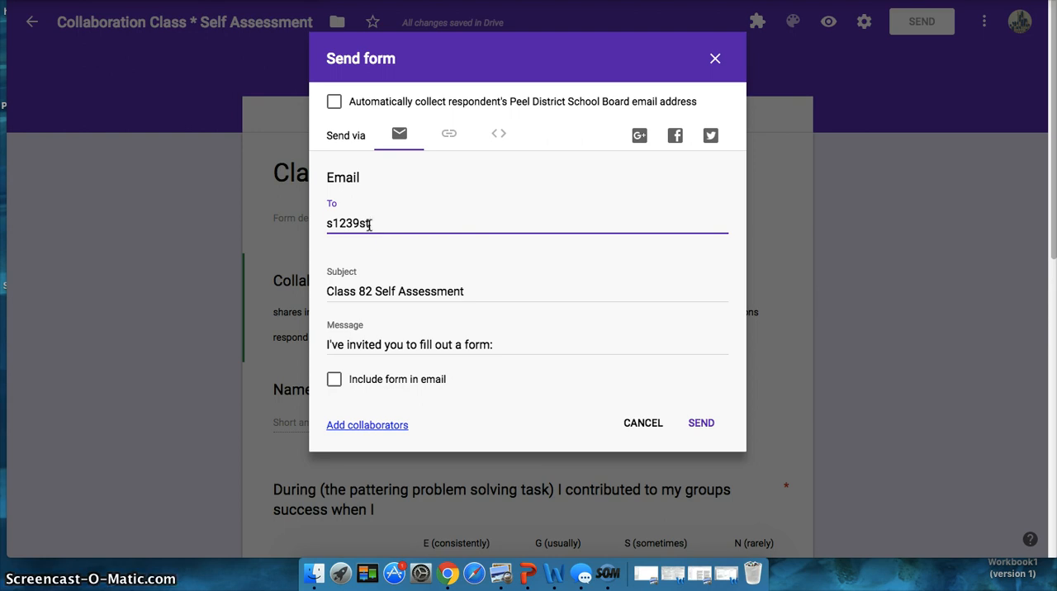
pyautogui.press('BackSpace')
pyautogui.press('BackSpace')
pyautogui.press('BackSpace')
pyautogui.press('BackSpace')
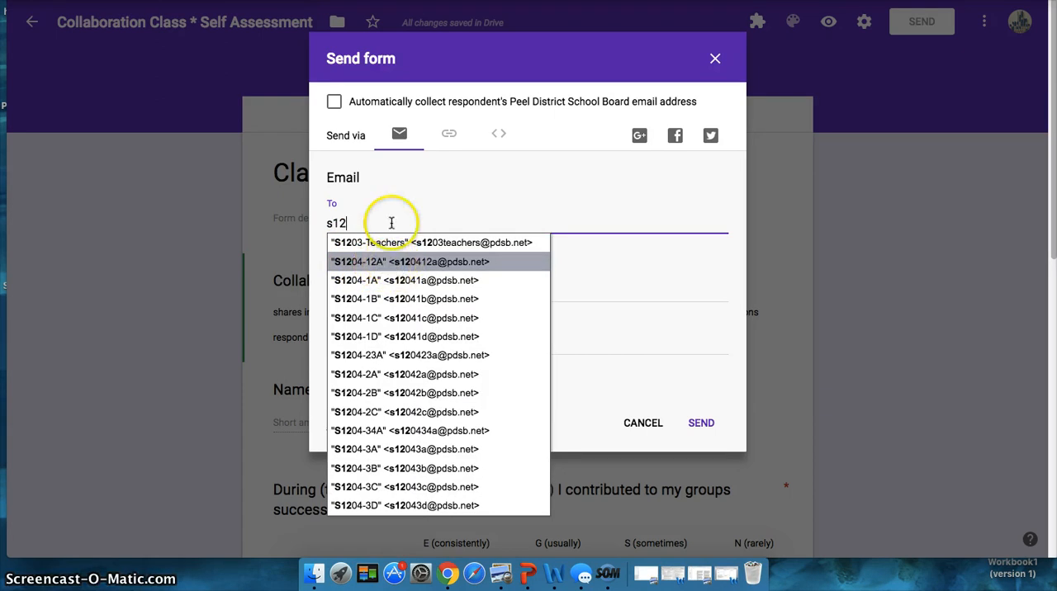
pyautogui.press('BackSpace')
pyautogui.press('BackSpace')
pyautogui.press('BackSpace')
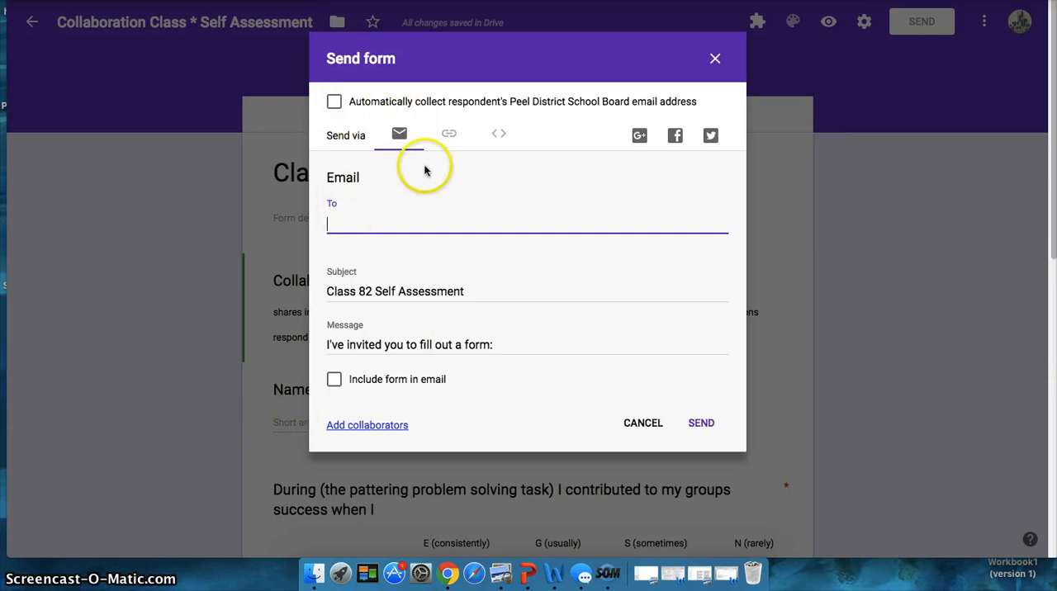
pyautogui.click(333, 104)
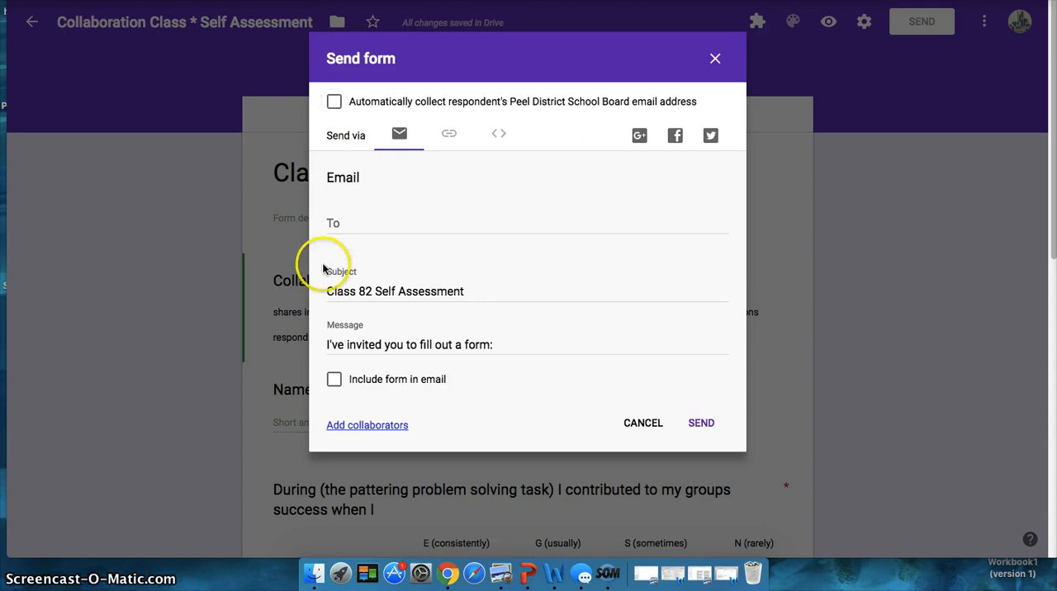
pyautogui.click(652, 425)
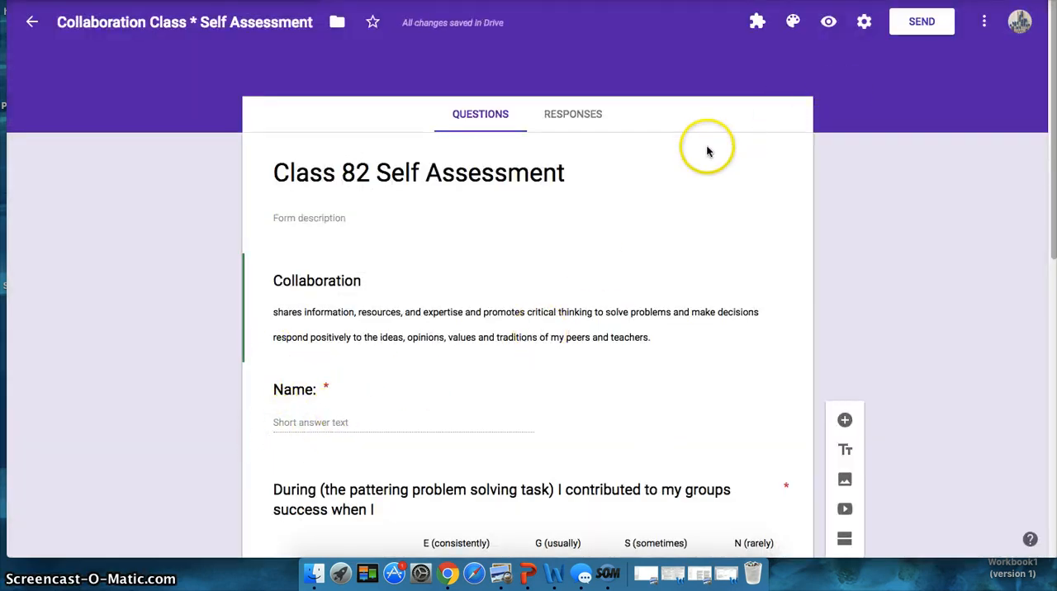
# Review the form's general settings for email collection, sign-in and respondent options, and save them.
pyautogui.click(865, 23)
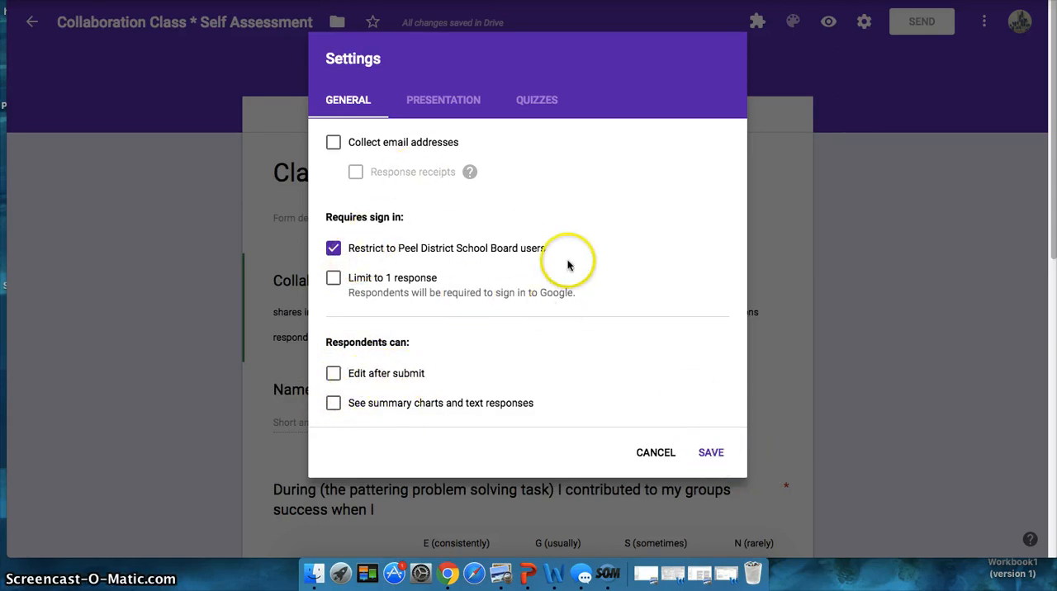
pyautogui.click(711, 452)
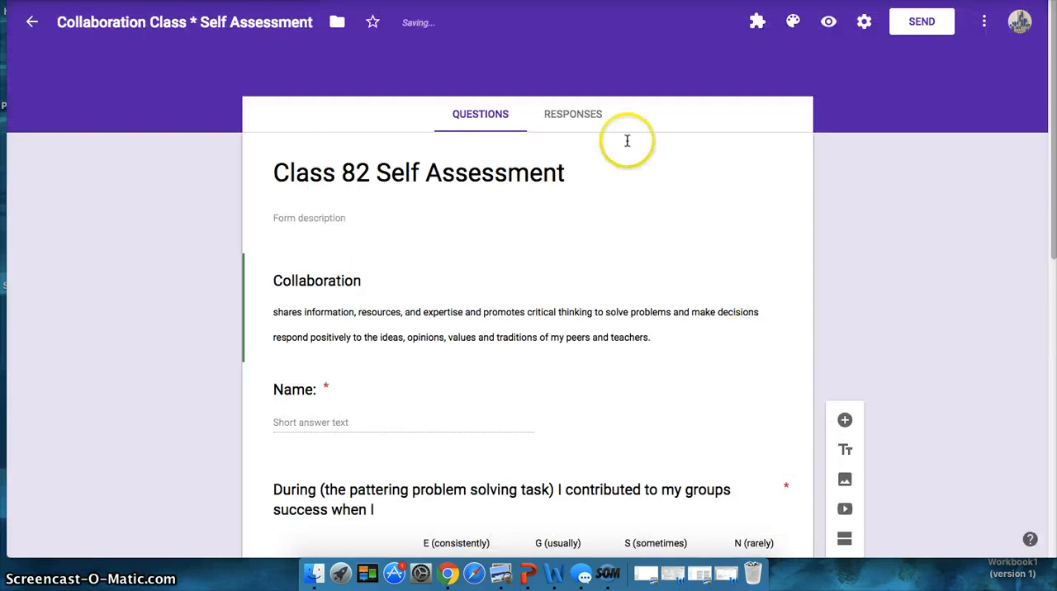
# Open the form's preview and enter the respondent's first name in the Name question.
pyautogui.click(829, 21)
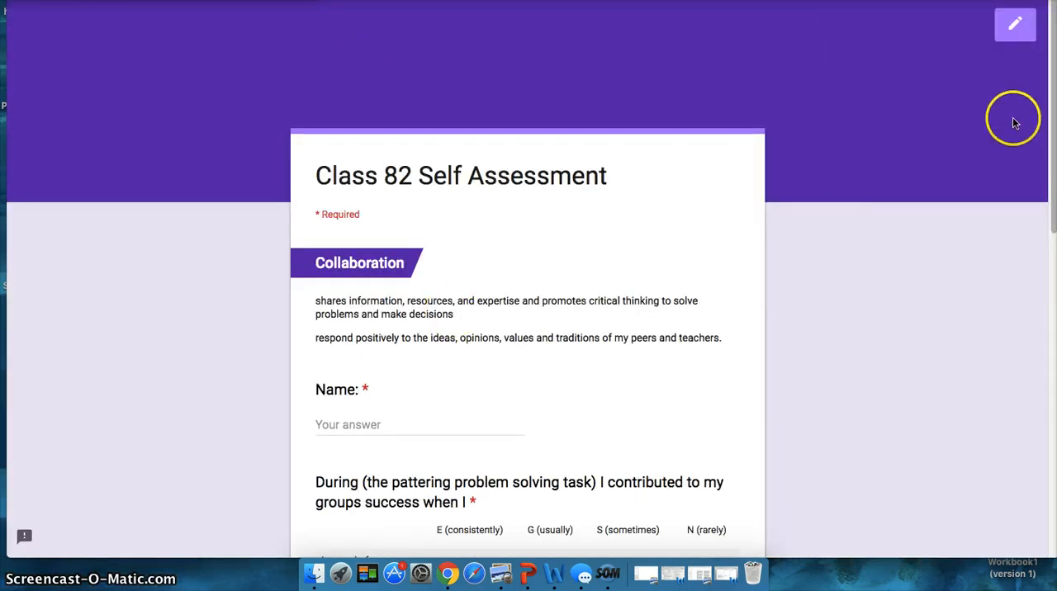
pyautogui.moveTo(1054, 139); pyautogui.dragTo(1045, 189)
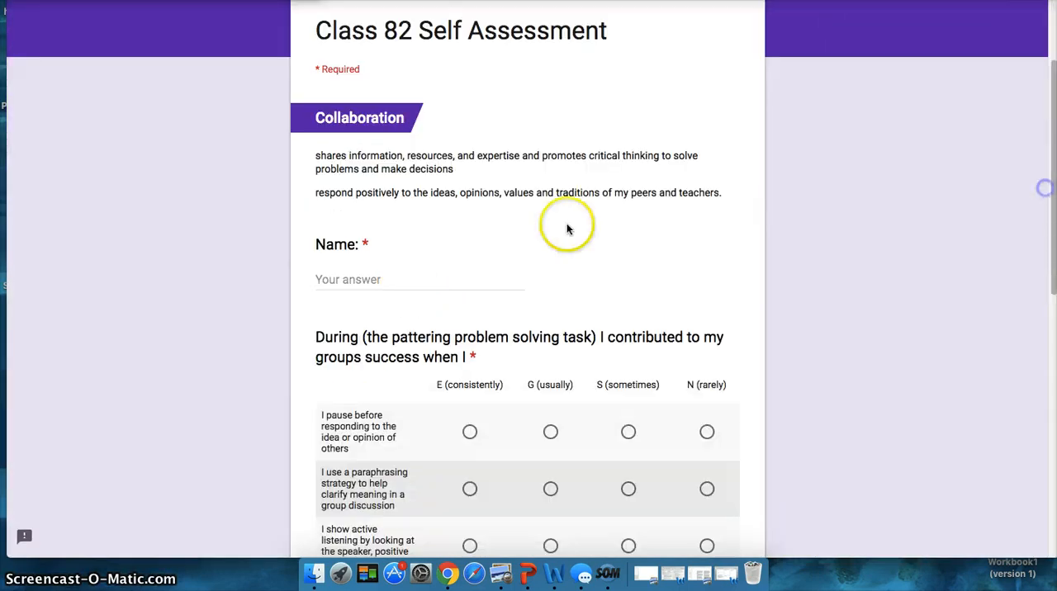
pyautogui.click(356, 280)
pyautogui.write('Kerri')
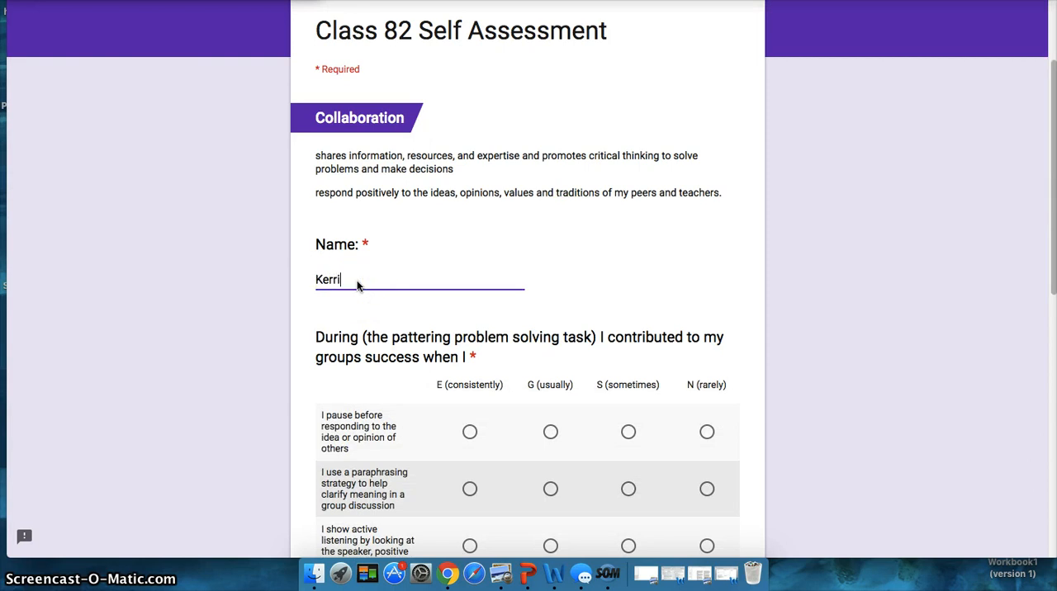
# Answer the contribution grid with G for the first three rows, S for facts, E for staying on task and G for respectful questioning.
pyautogui.moveTo(1045, 231); pyautogui.dragTo(1046, 313)
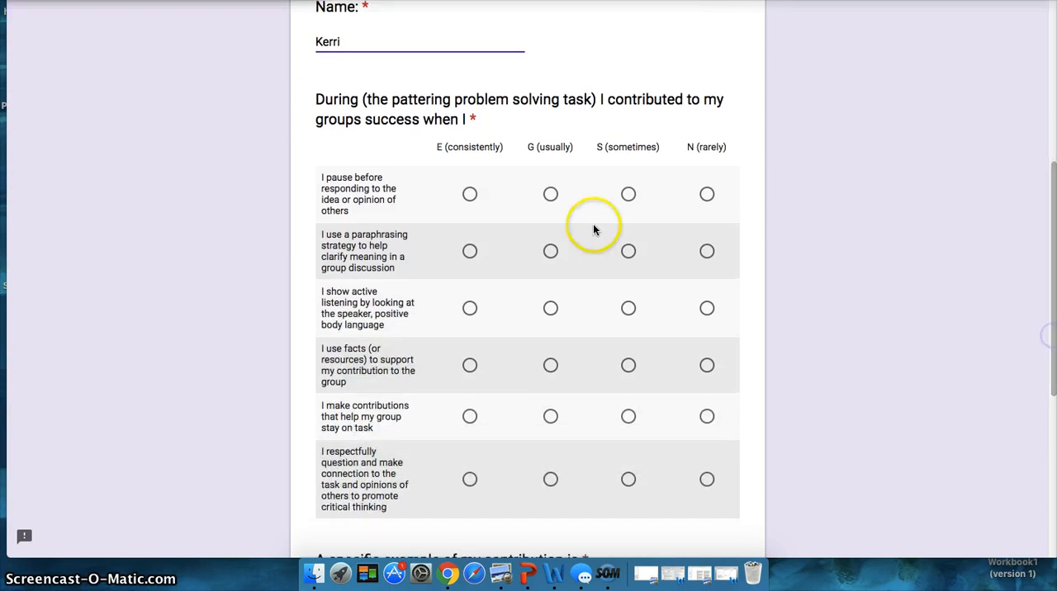
pyautogui.click(550, 194)
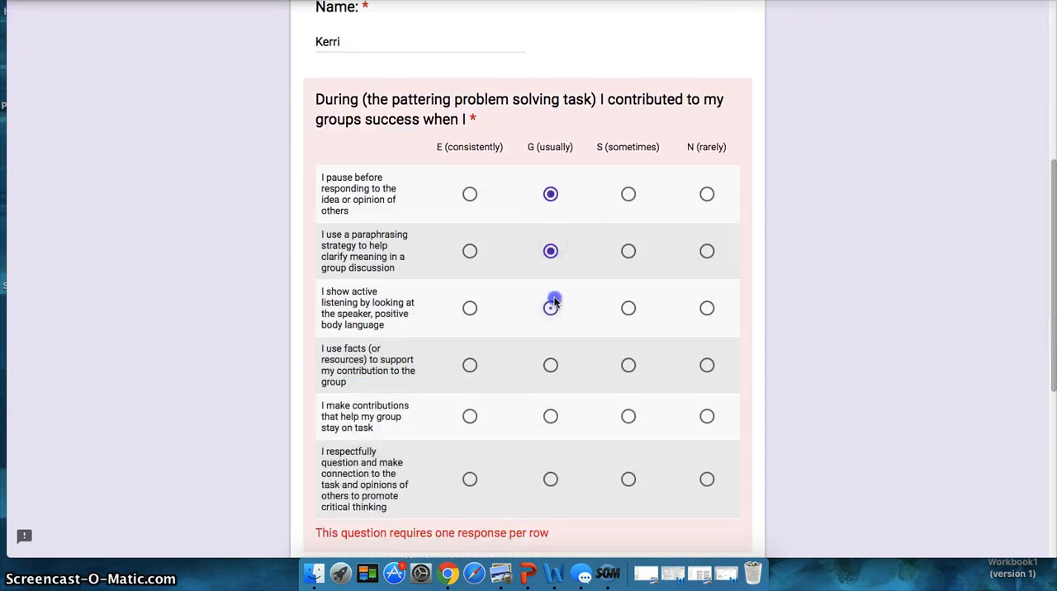
pyautogui.click(629, 365)
pyautogui.click(469, 416)
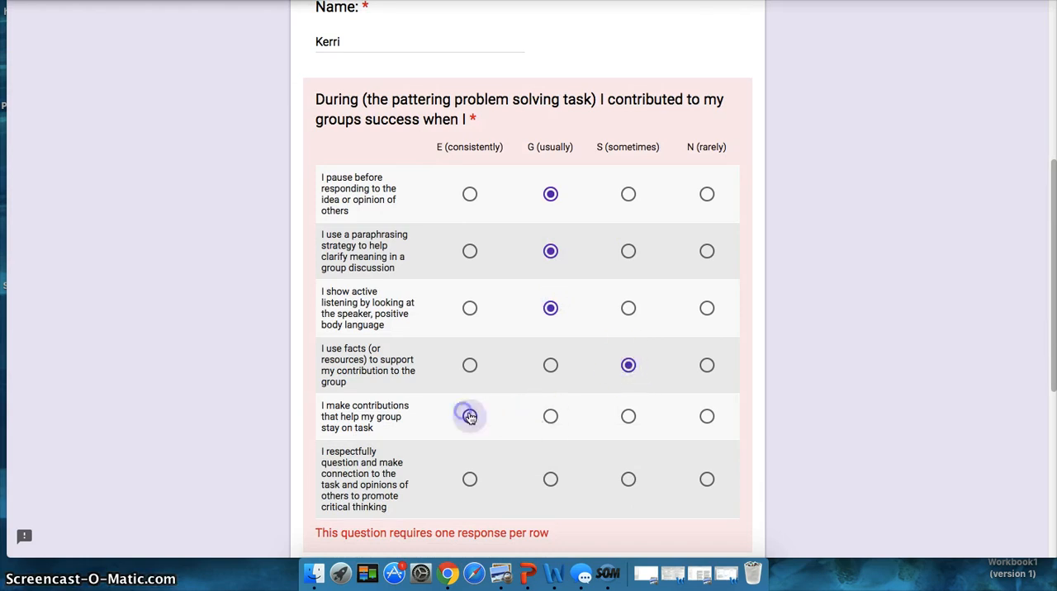
pyautogui.click(551, 479)
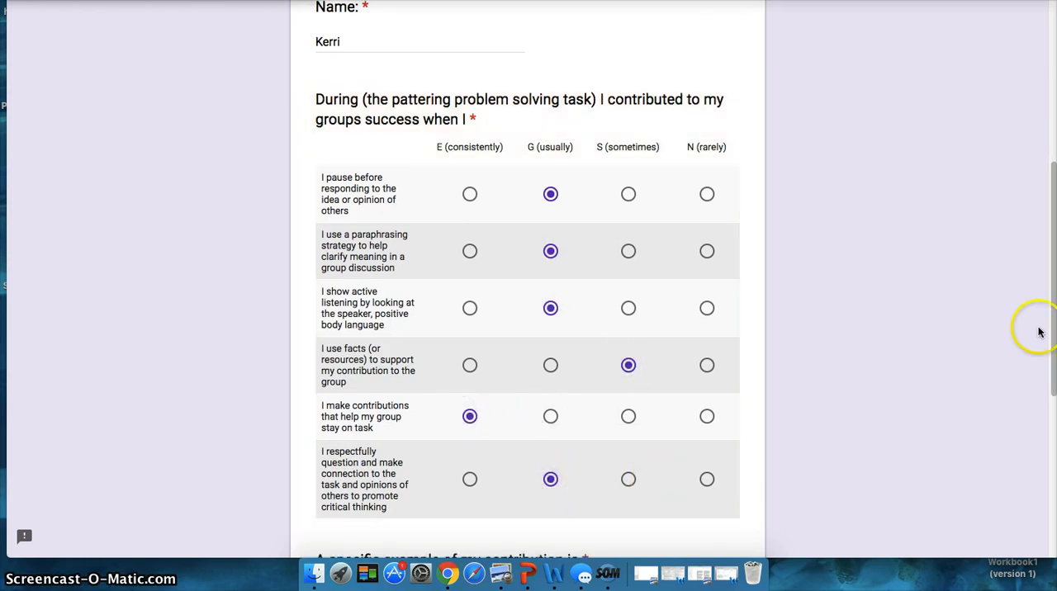
# Answer the specific contribution example question with "today I helped my group by writing all the ideas for everyone".
pyautogui.moveTo(1051, 330); pyautogui.dragTo(1035, 445)
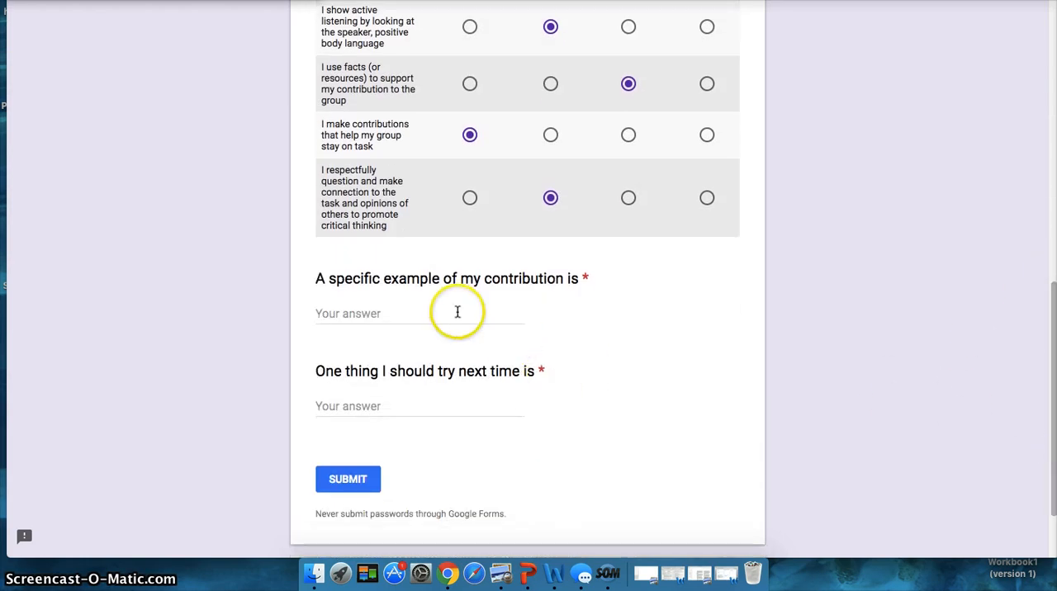
pyautogui.write('today I helped my group by writing all')
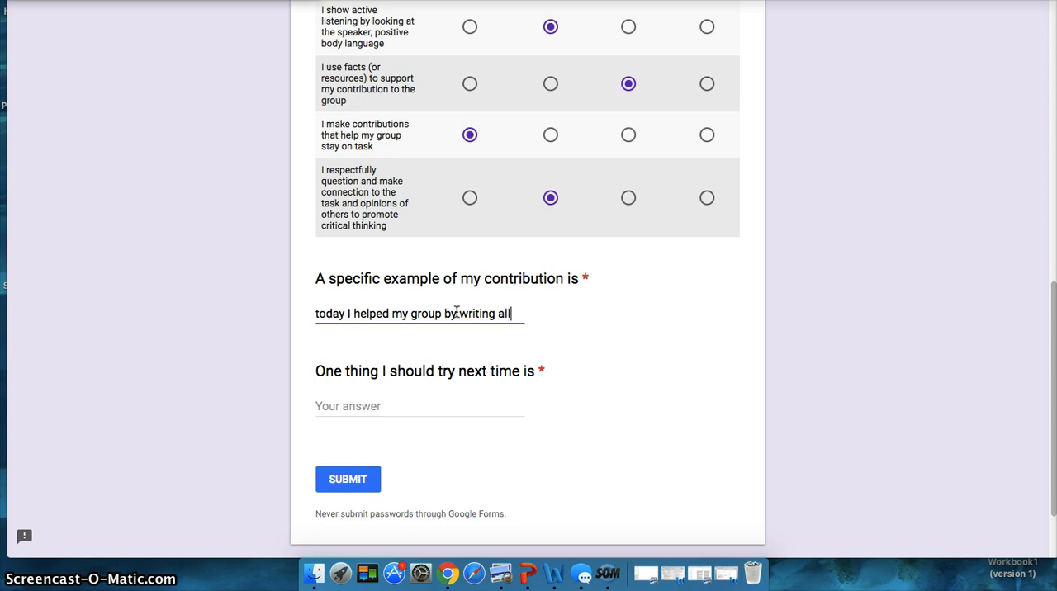
pyautogui.write('the ideas ')
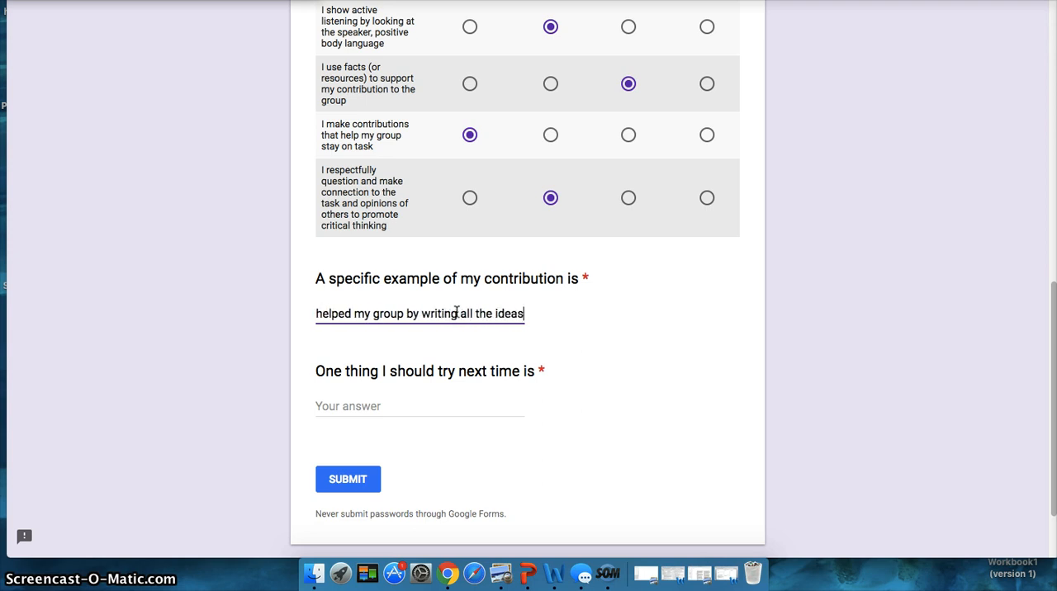
pyautogui.write('for everyone')
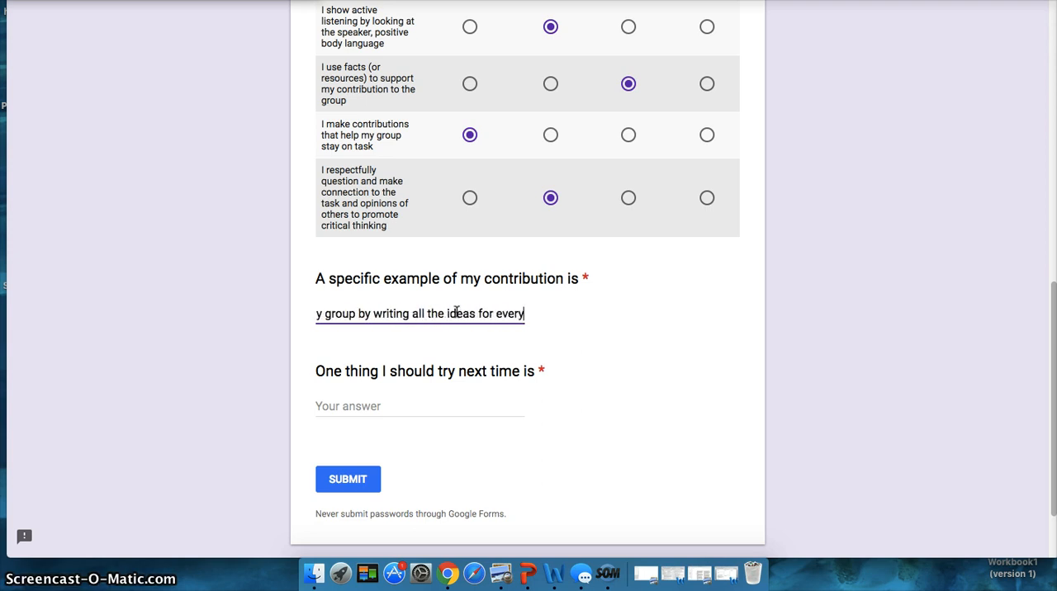
# Answer the next-time question with "next time i should ask clarifying questions when I don't understand someone opinion" and submit the form.
pyautogui.click(380, 408)
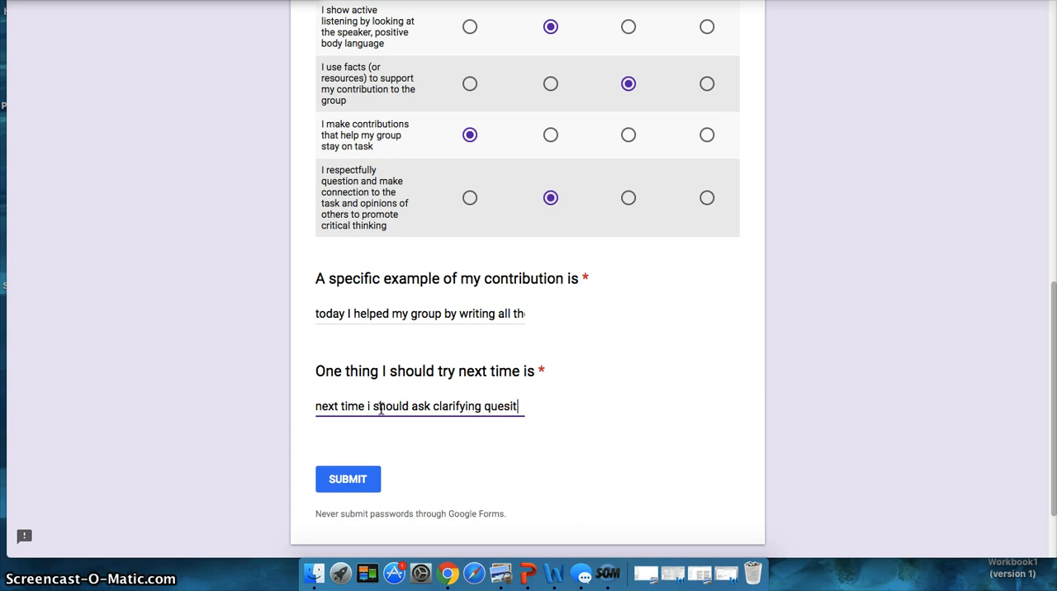
pyautogui.write('ons')
pyautogui.press('BackSpace')
pyautogui.press('BackSpace')
pyautogui.press('BackSpace')
pyautogui.press('BackSpace')
pyautogui.press('BackSpace')
pyautogui.write('tions w')
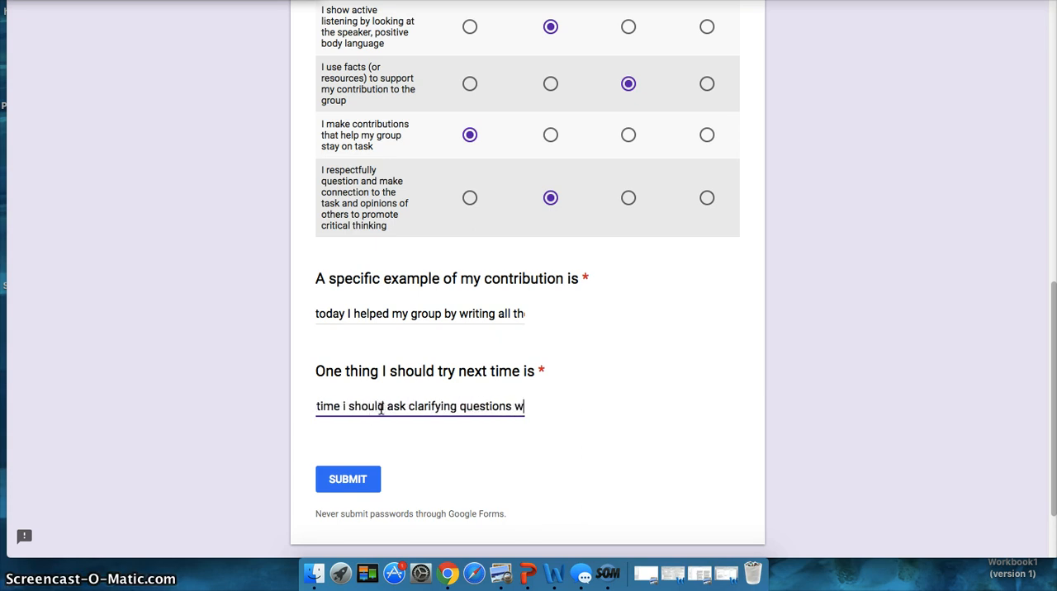
pyautogui.write("hen I don't under")
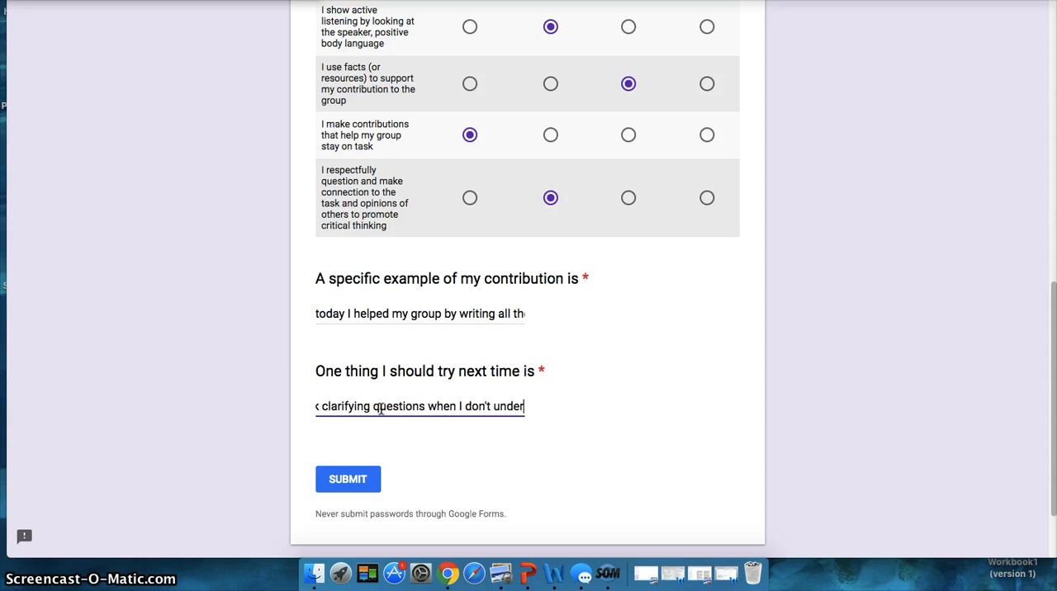
pyautogui.write('stand some')
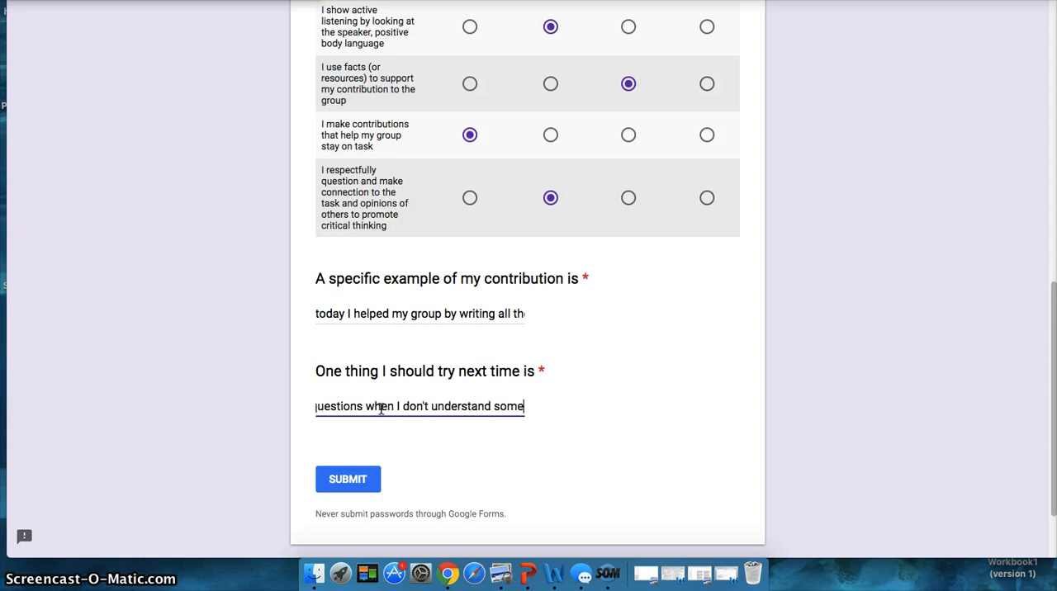
pyautogui.write('one opn')
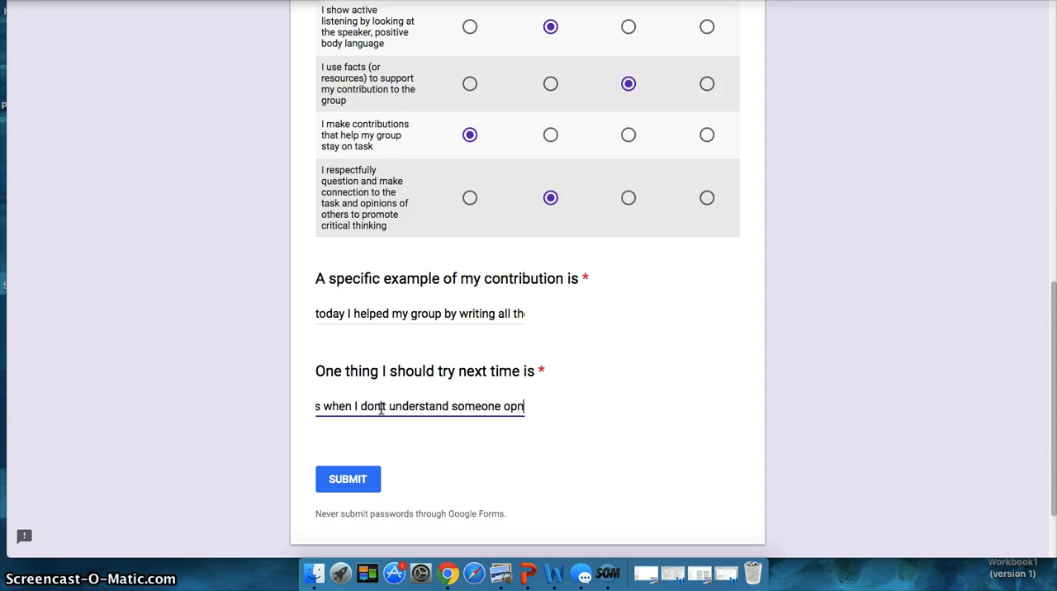
pyautogui.press('BackSpace')
pyautogui.write('inion')
pyautogui.click(345, 481)
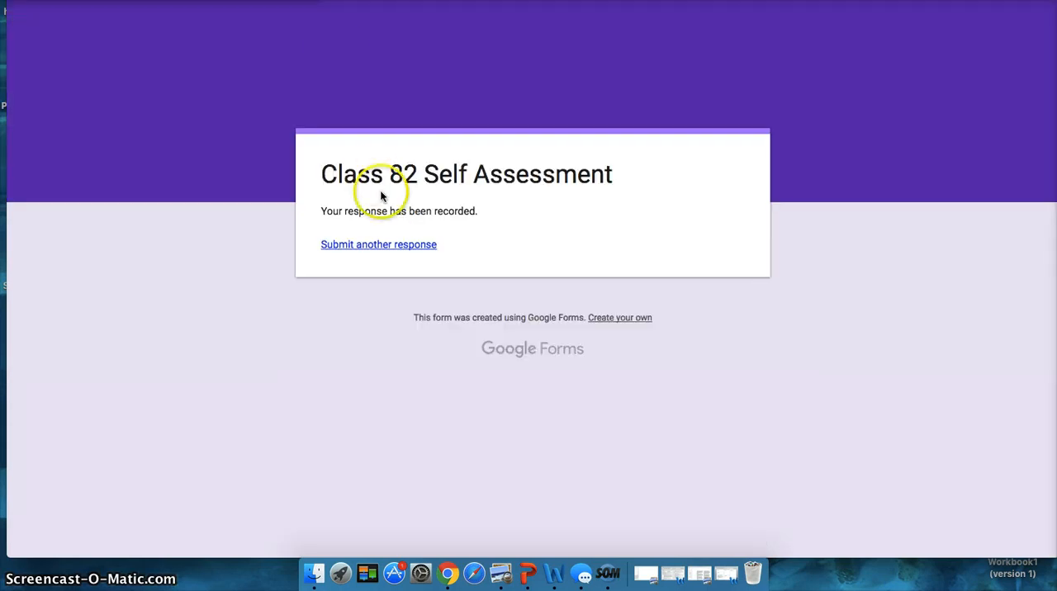
# Close the submitted form, reopen the Collaboration Class * Self Assessment form from Drive and review its responses individually and in summary.
pyautogui.press('super+w')
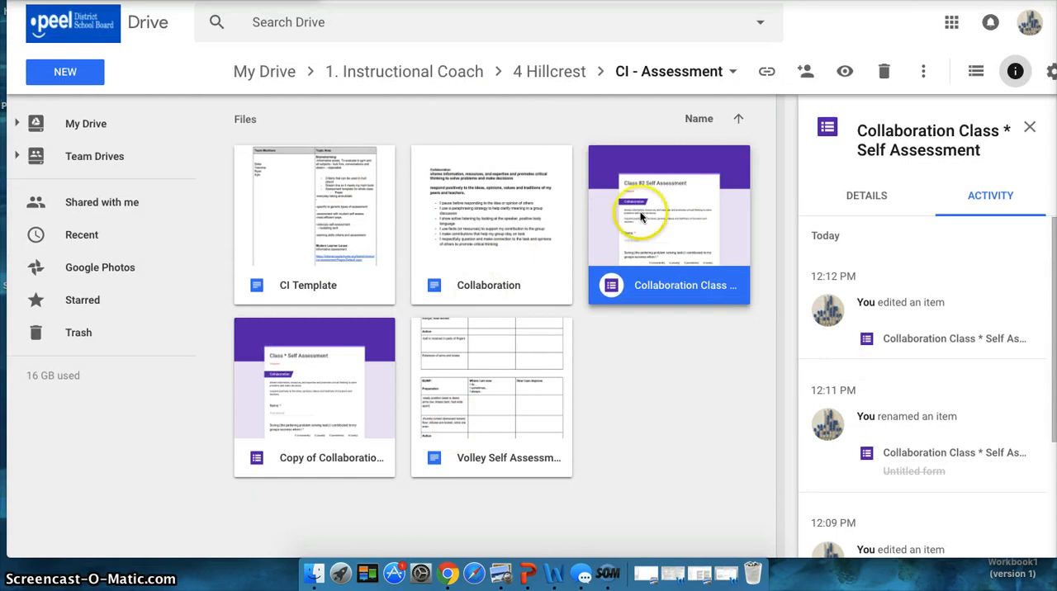
pyautogui.doubleClick(664, 284)
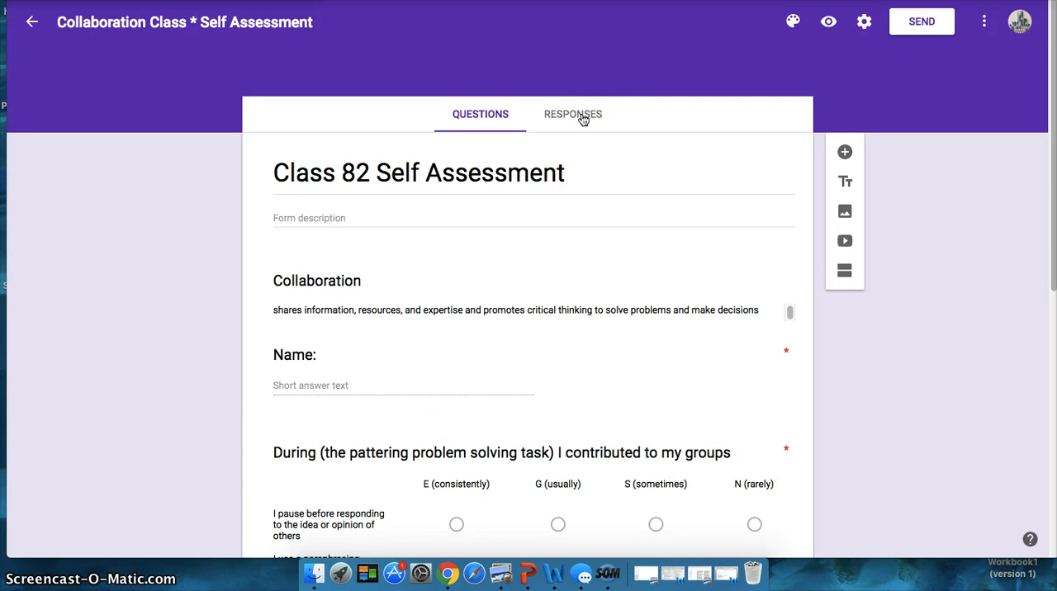
pyautogui.click(581, 116)
pyautogui.click(763, 173)
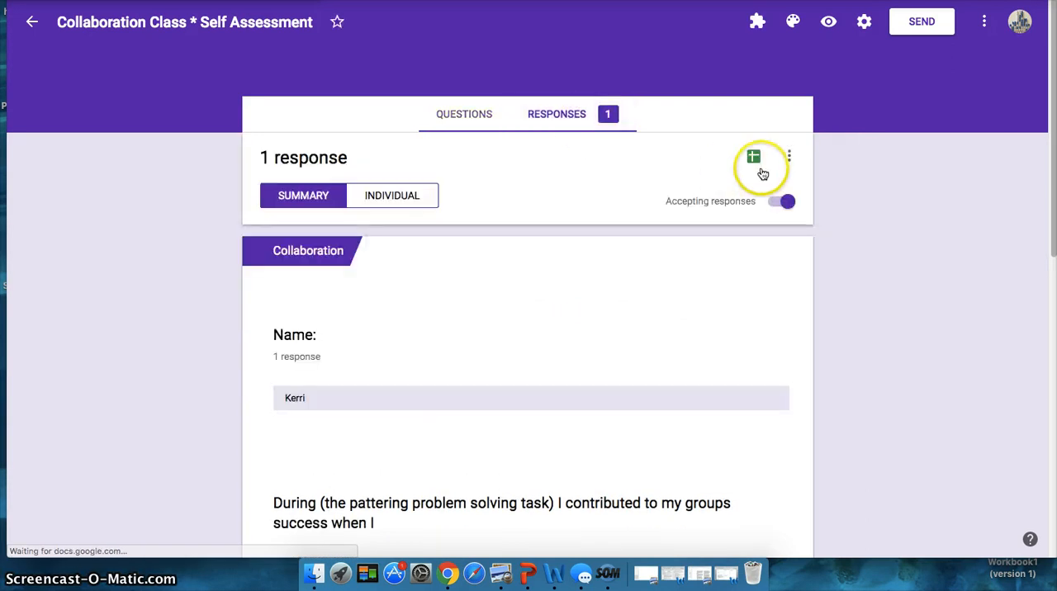
pyautogui.click(374, 206)
pyautogui.click(301, 190)
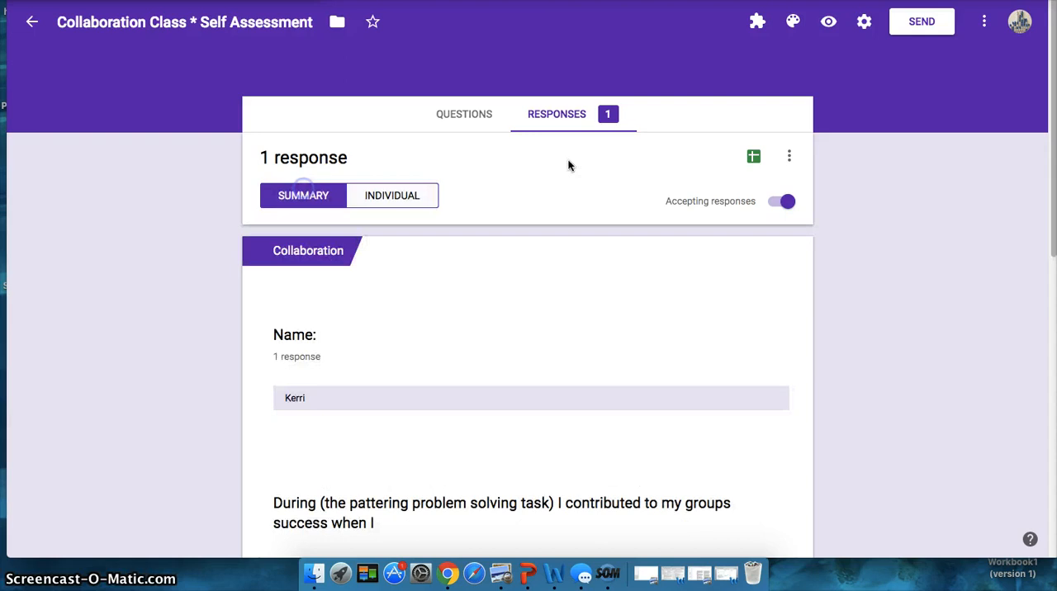
# Create a new spreadsheet as the form's response destination and open it.
pyautogui.click(753, 159)
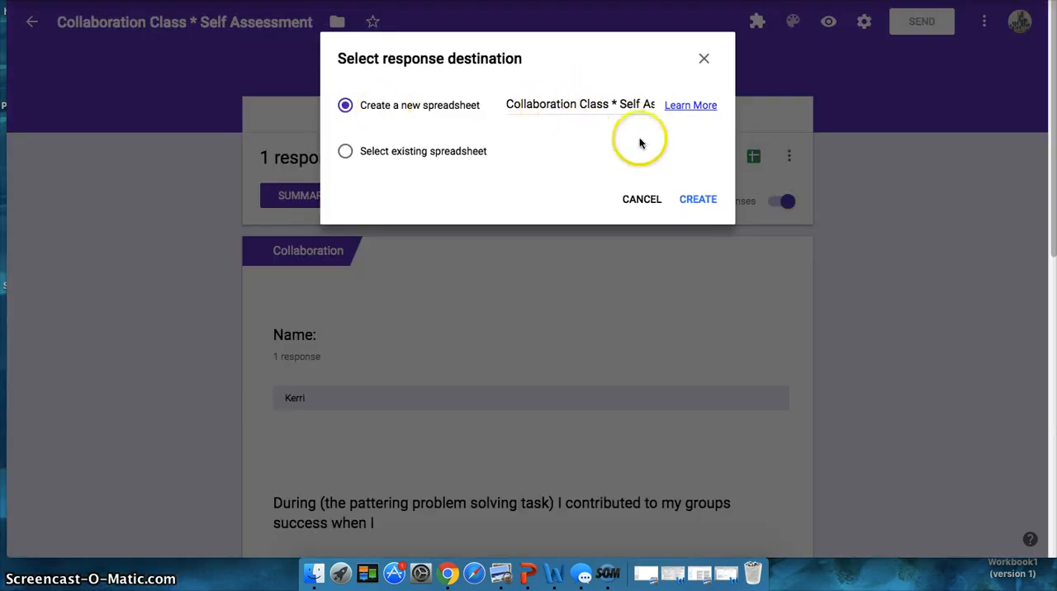
pyautogui.click(695, 200)
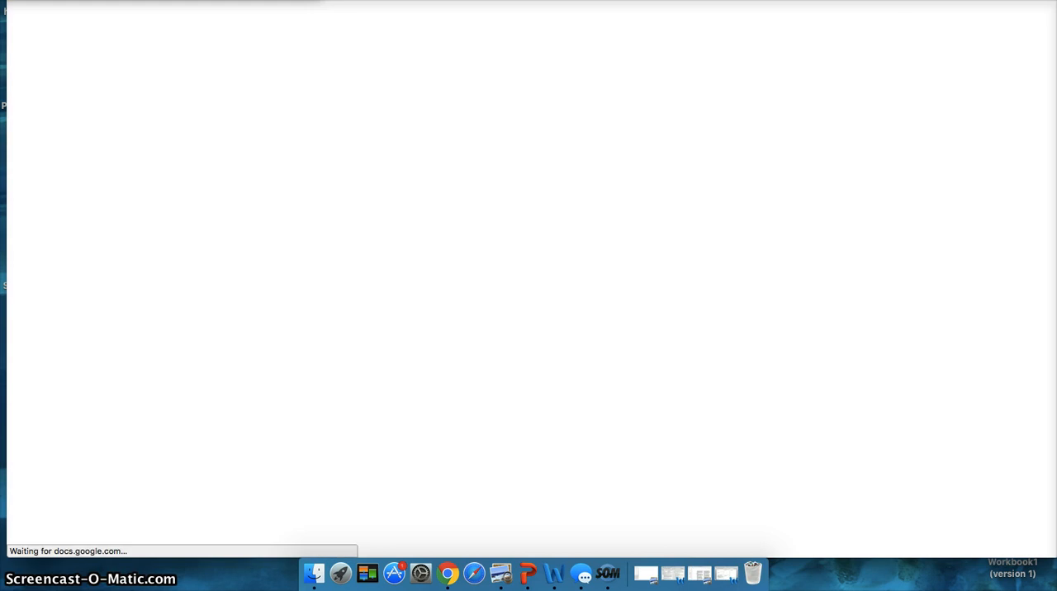
pyautogui.click(248, 1)
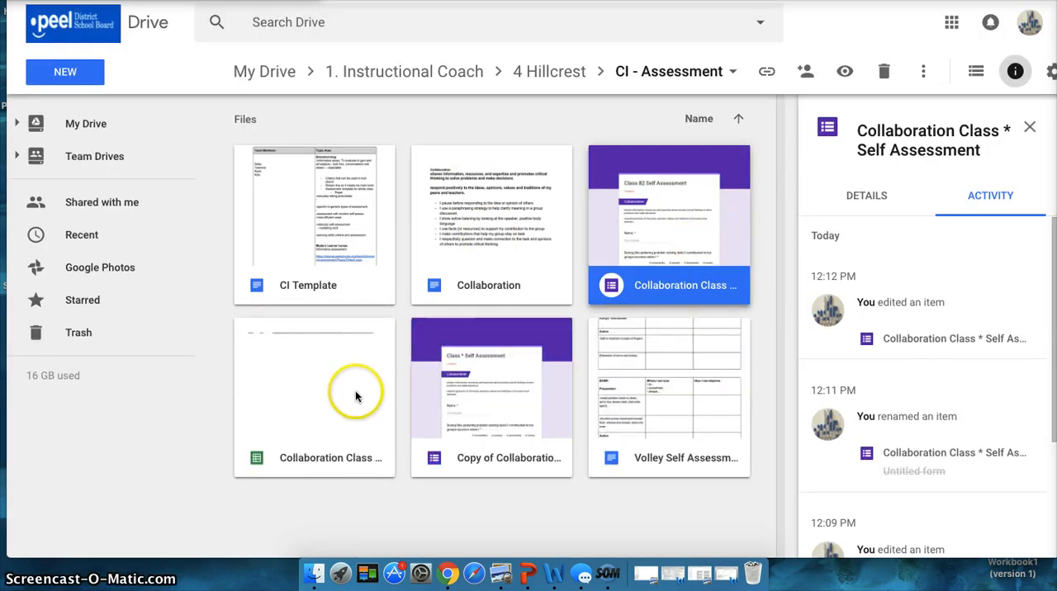
pyautogui.click(355, 0)
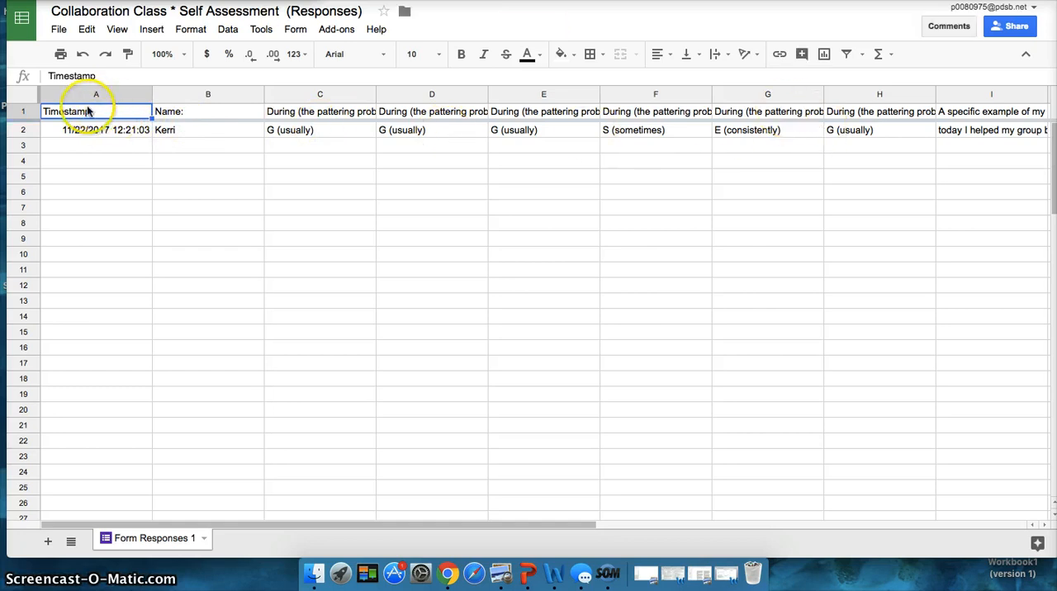
# Wrap the text in the header row of the responses spreadsheet.
pyautogui.click(22, 112)
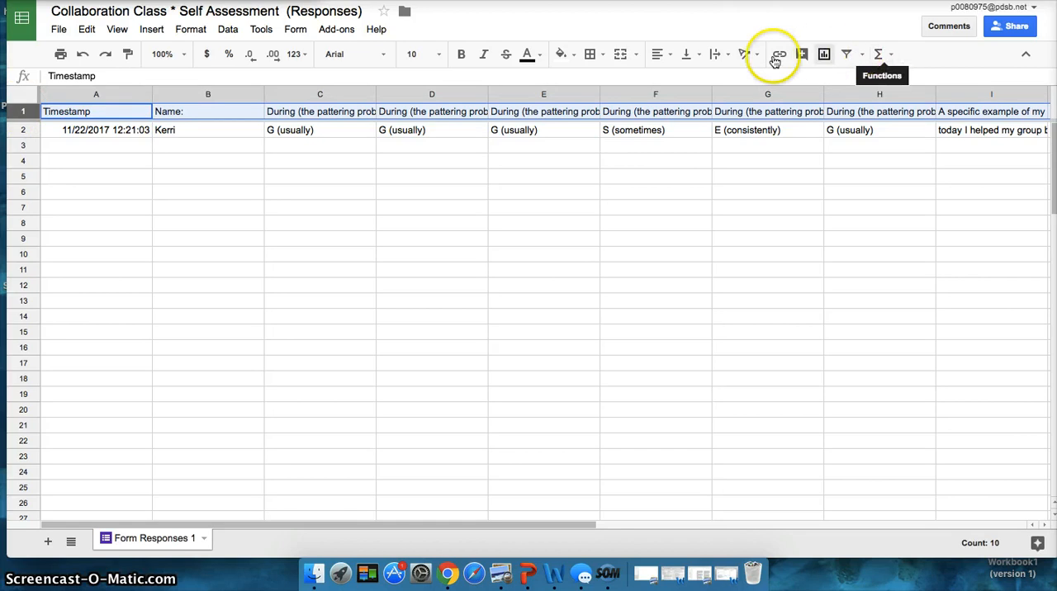
pyautogui.click(721, 55)
pyautogui.click(742, 80)
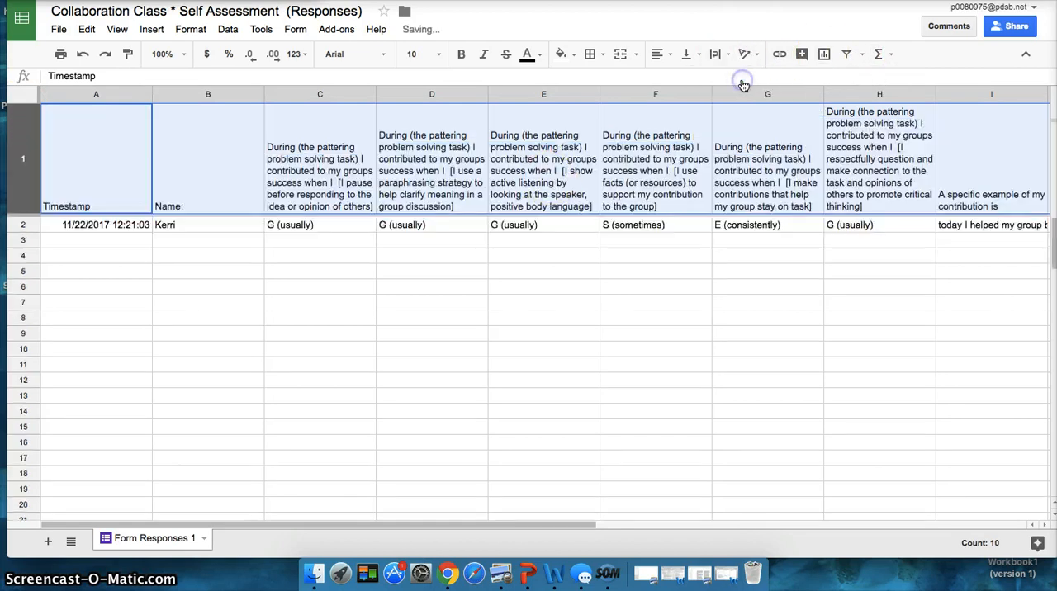
# Examine the submitted answers across row 2 of the responses spreadsheet, including the written answers beyond the grid ratings.
pyautogui.click(506, 226)
pyautogui.click(952, 228)
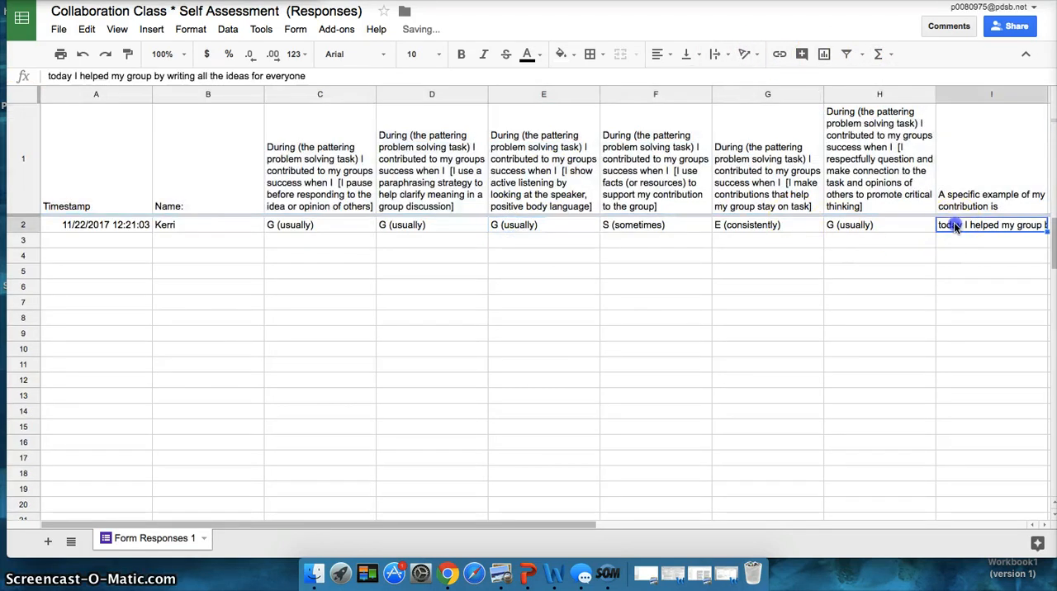
pyautogui.press('Right')
pyautogui.press('Right')
pyautogui.press('Right')
pyautogui.press('Right')
pyautogui.press('Left')
pyautogui.press('Left')
pyautogui.press('Left')
pyautogui.press('Left')
pyautogui.press('Left')
pyautogui.press('Left')
pyautogui.press('Left')
pyautogui.press('Left')
pyautogui.press('Left')
pyautogui.press('Left')
pyautogui.press('Left')
pyautogui.press('Left')
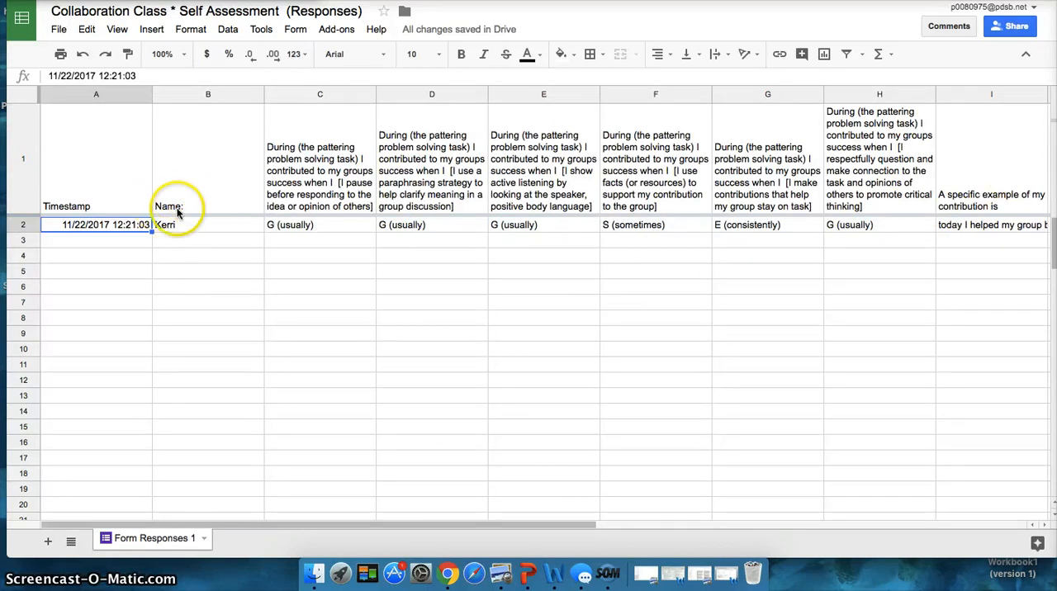
# Compare the form's response summary with the linked spreadsheet and its file in the Drive folder.
pyautogui.click(206, 2)
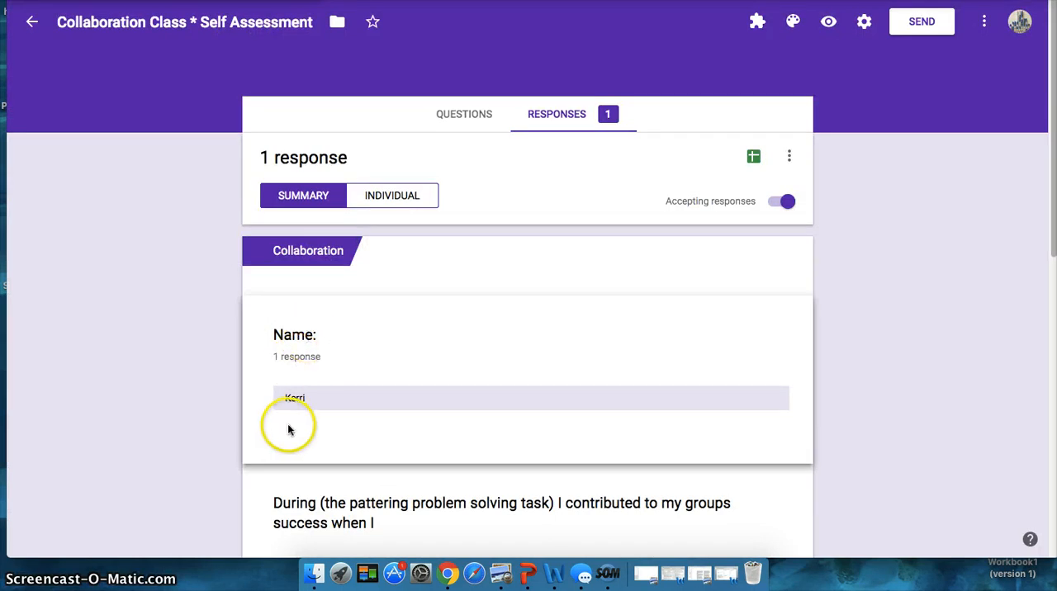
pyautogui.hotkey('ctrl', 'shift', 'Tab')
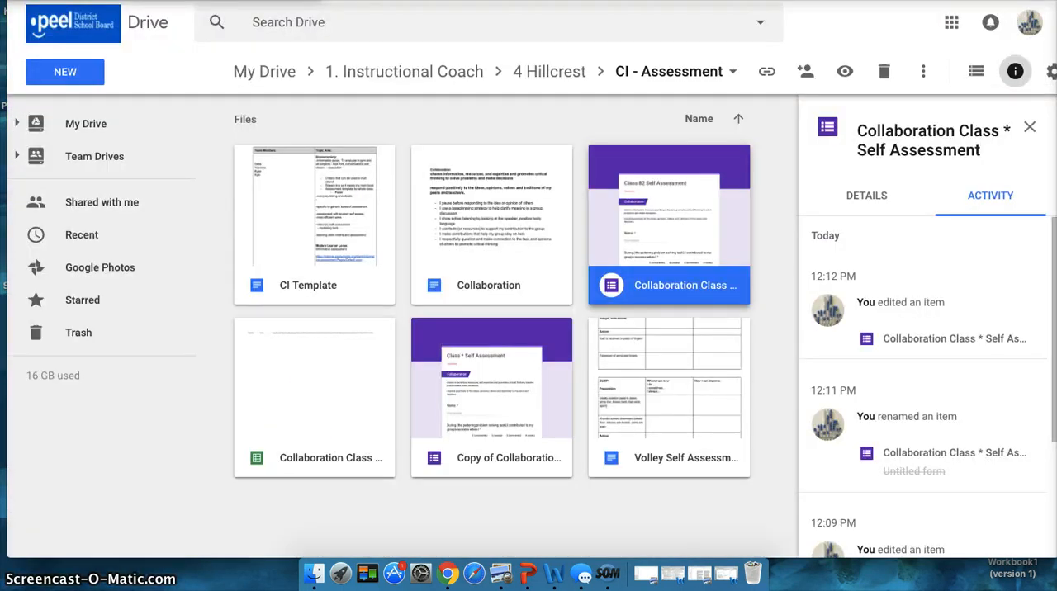
pyautogui.click(276, 2)
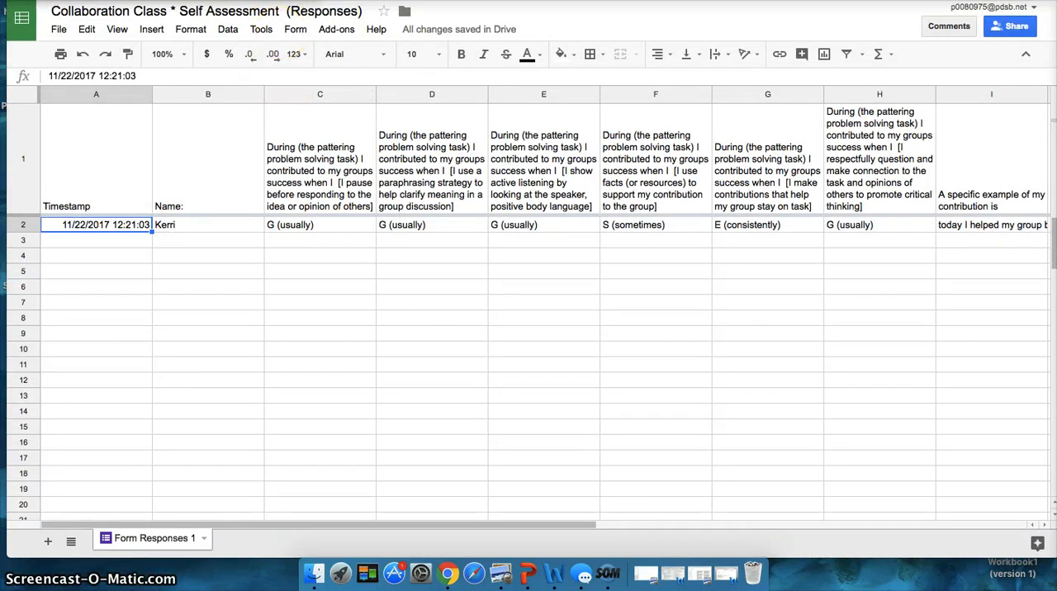
# Reopen the Collaboration Class * Self Assessment form from Drive and select the task wording inside the parentheses of the contribution grid question.
pyautogui.click(347, 1)
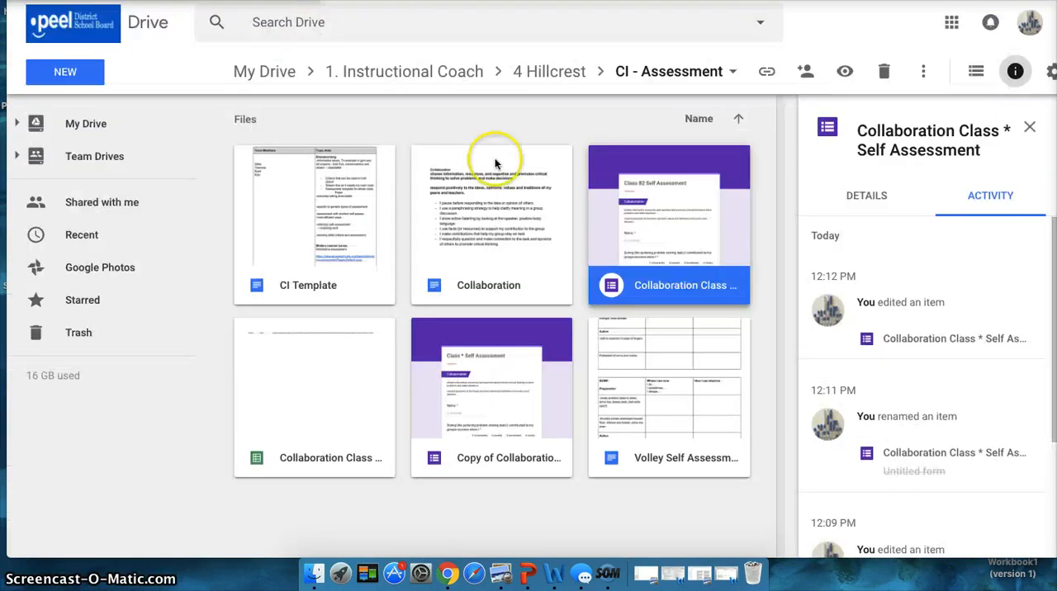
pyautogui.doubleClick(671, 278)
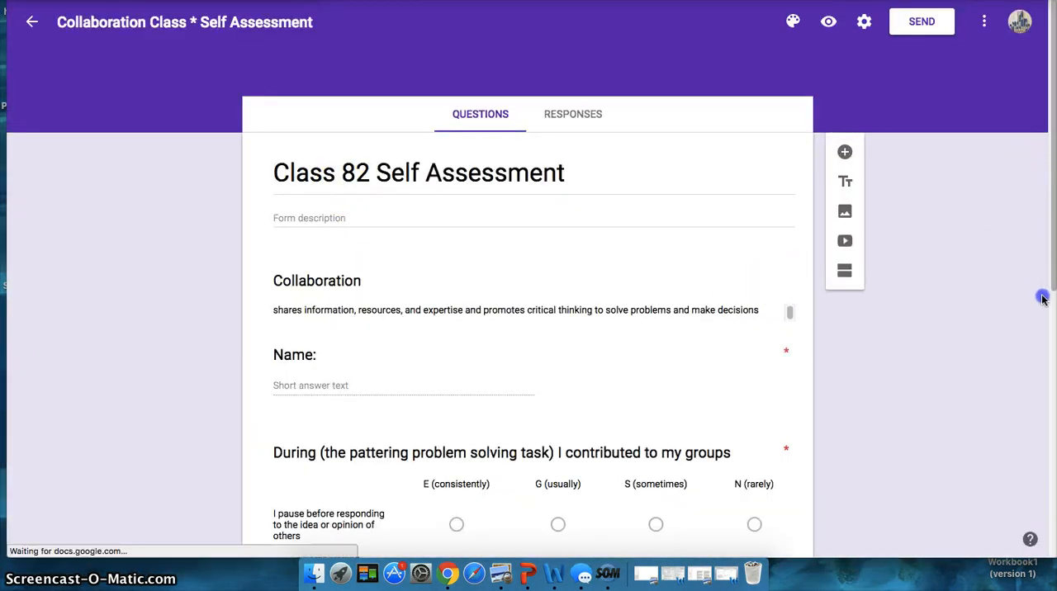
pyautogui.scroll(-3, 1040, 321)
pyautogui.scroll(-4, 1037, 413)
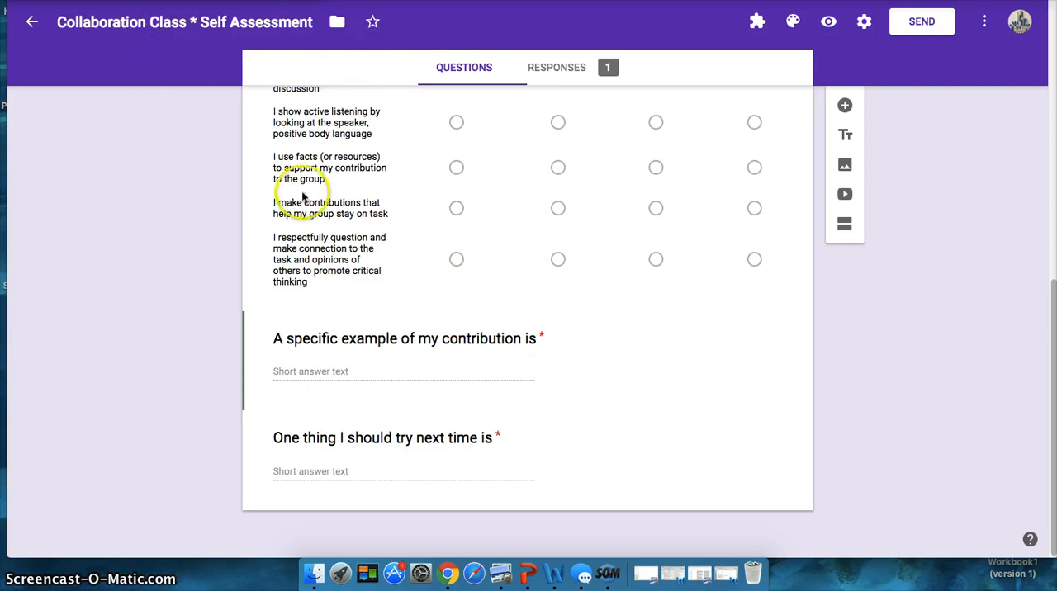
pyautogui.moveTo(1045, 378); pyautogui.dragTo(1052, 177)
pyautogui.click(457, 257)
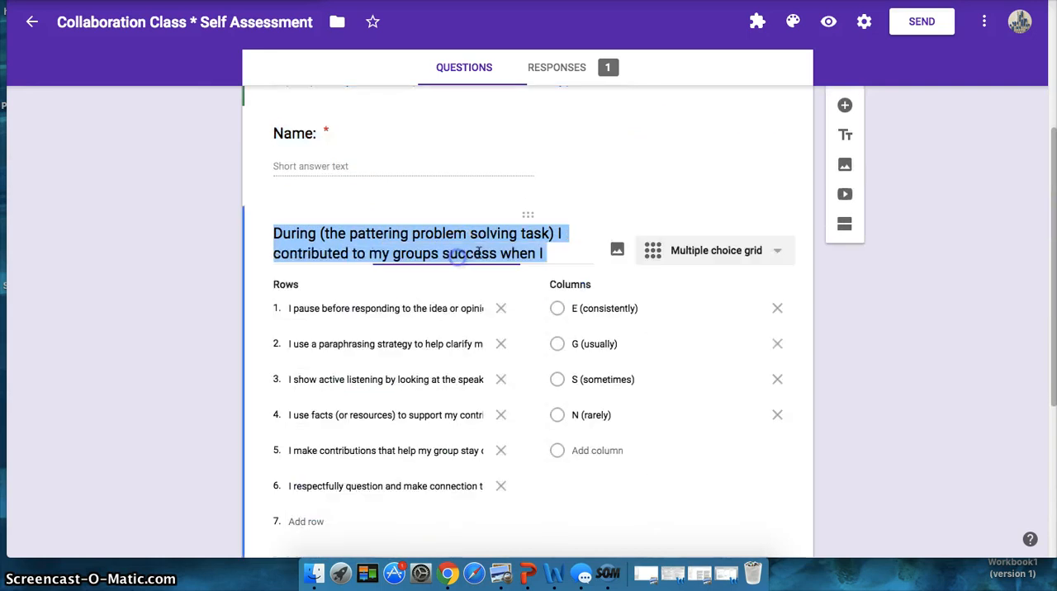
pyautogui.moveTo(555, 233); pyautogui.dragTo(328, 229)
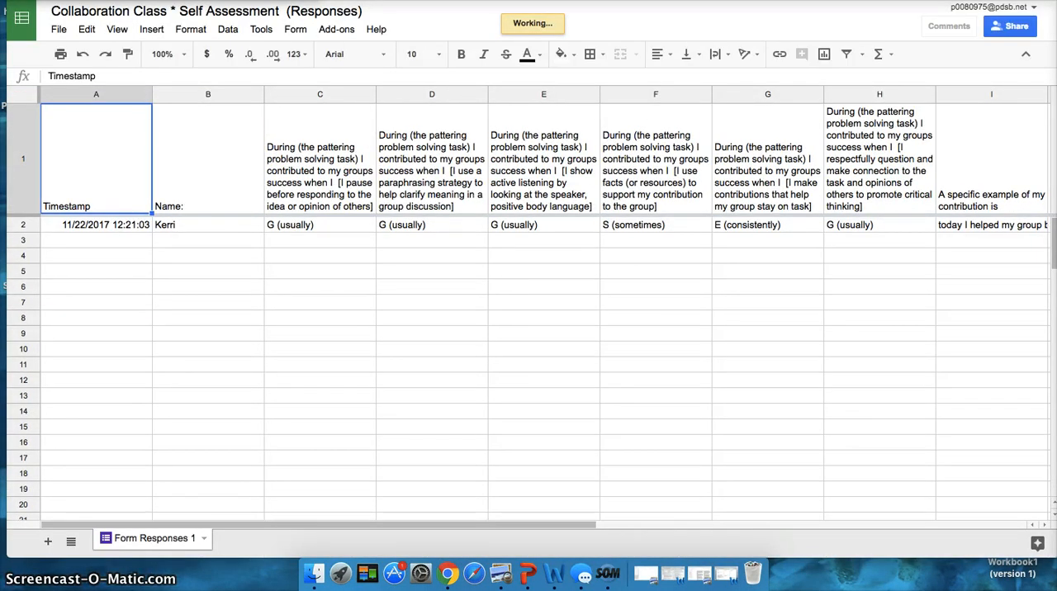
# Return to the responses spreadsheet and take it out of the trash.
pyautogui.click(355, 2)
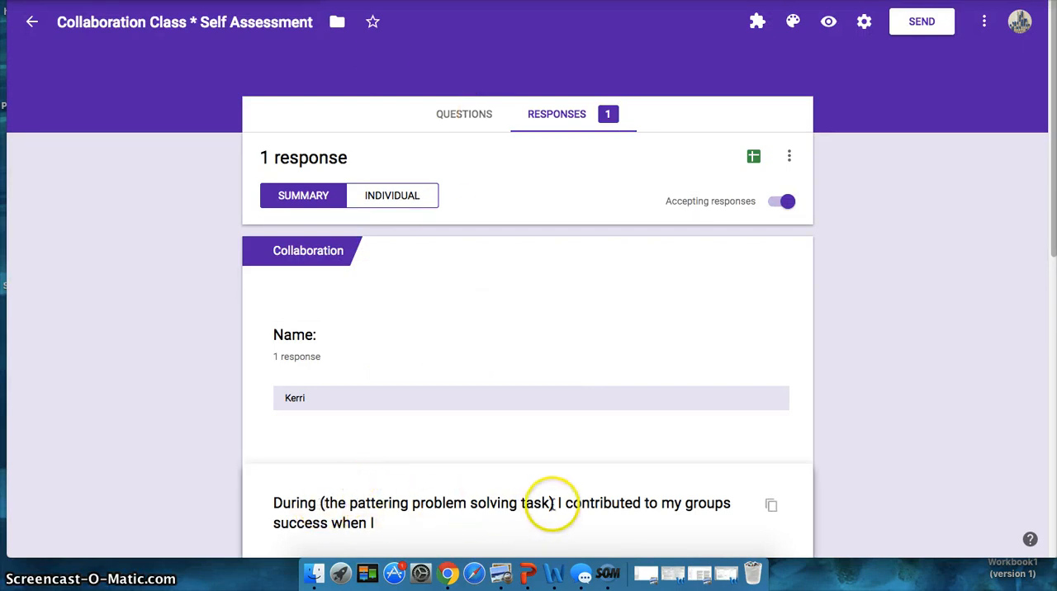
pyautogui.click(306, 1)
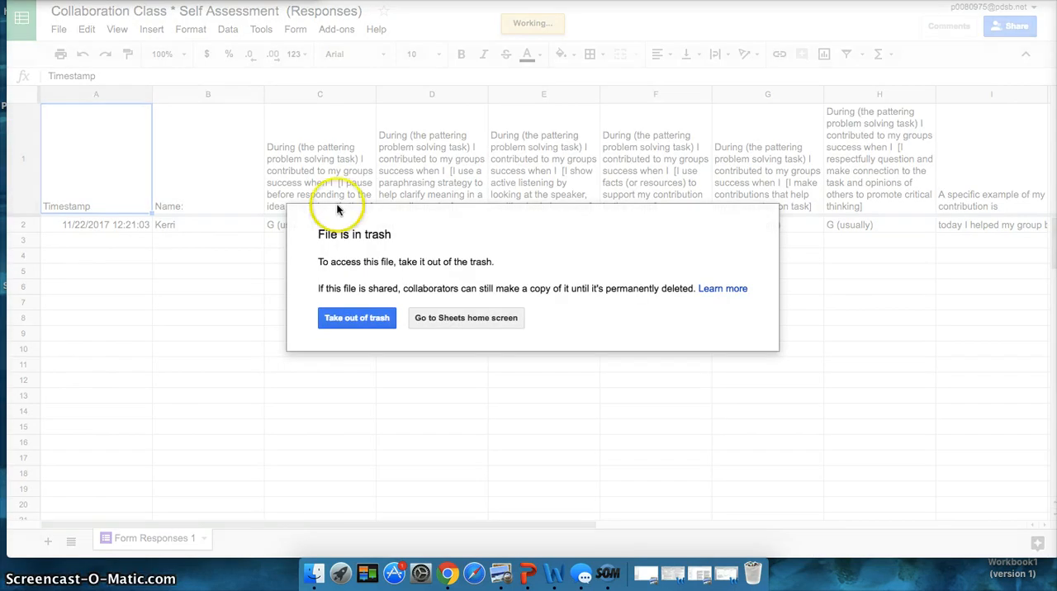
pyautogui.click(437, 405)
pyautogui.click(362, 318)
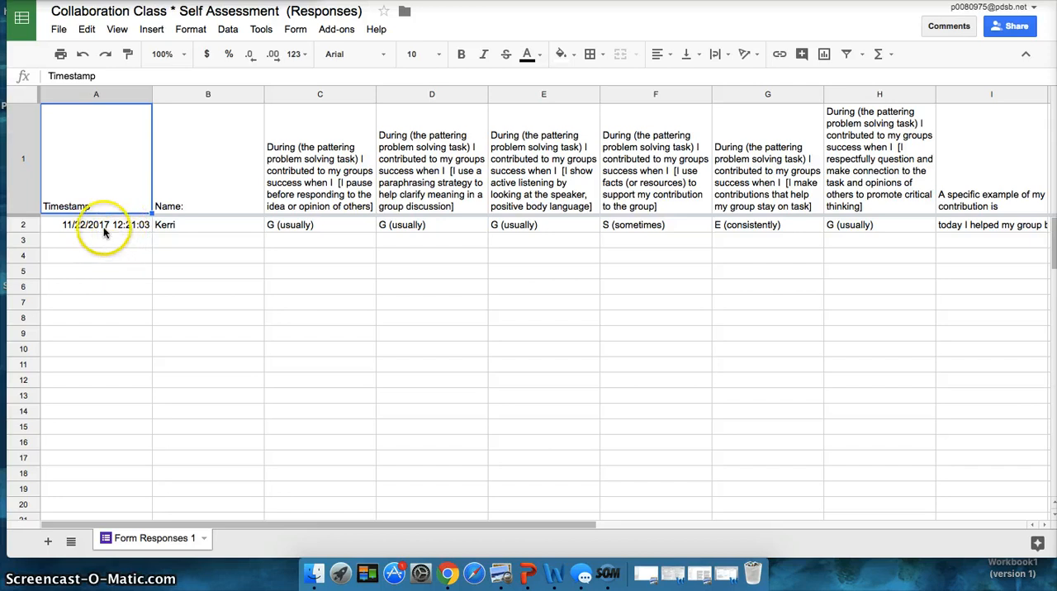
# Examine the Timestamp column and the remaining answer columns of the responses spreadsheet to see how entries are dated.
pyautogui.moveTo(90, 230); pyautogui.dragTo(96, 386)
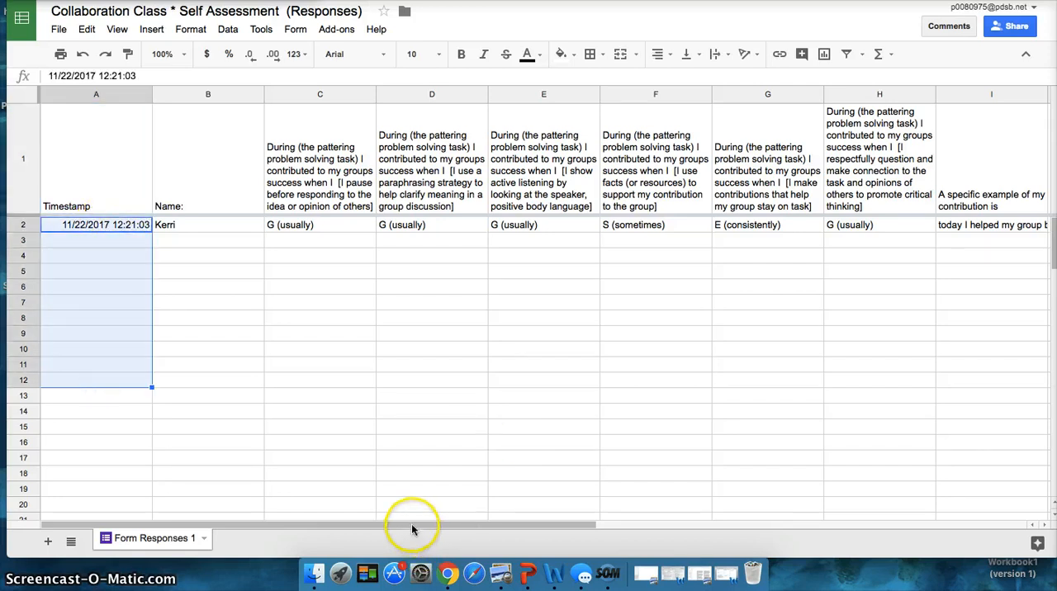
pyautogui.moveTo(410, 524); pyautogui.dragTo(736, 507)
pyautogui.moveTo(636, 516); pyautogui.dragTo(366, 507)
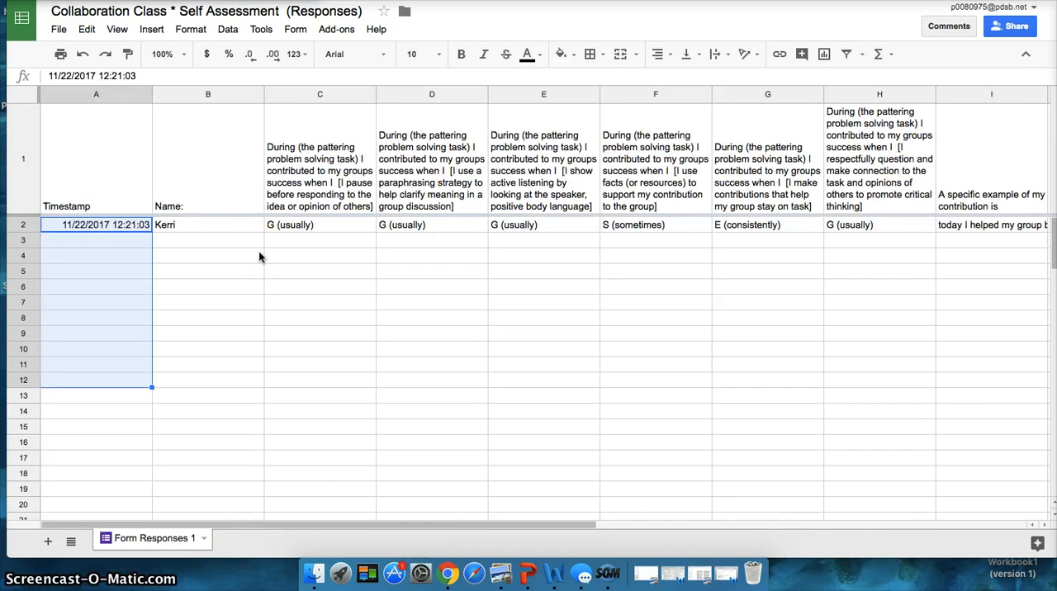
pyautogui.click(93, 230)
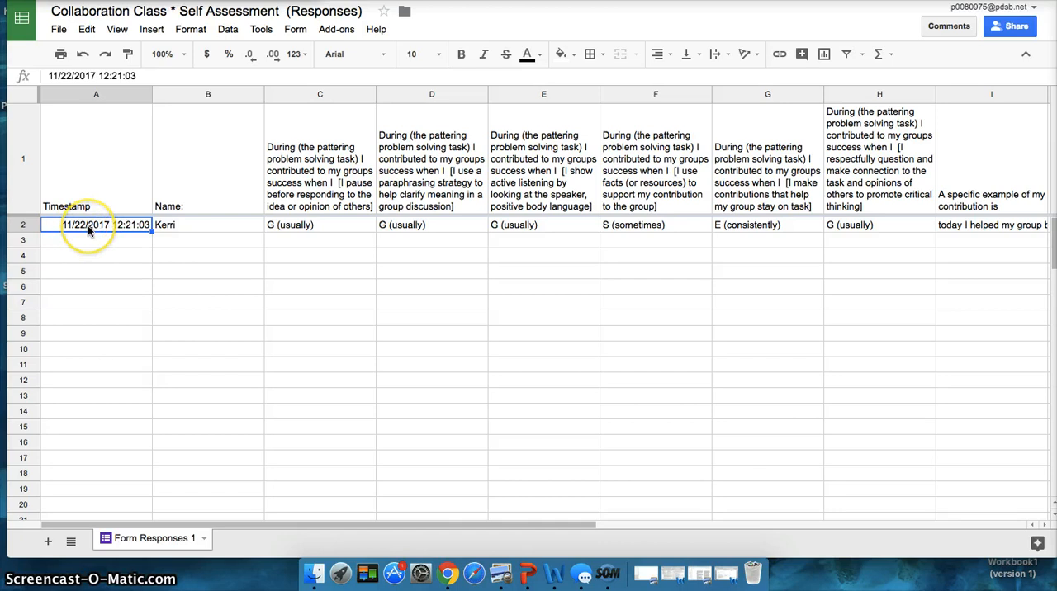
pyautogui.click(80, 413)
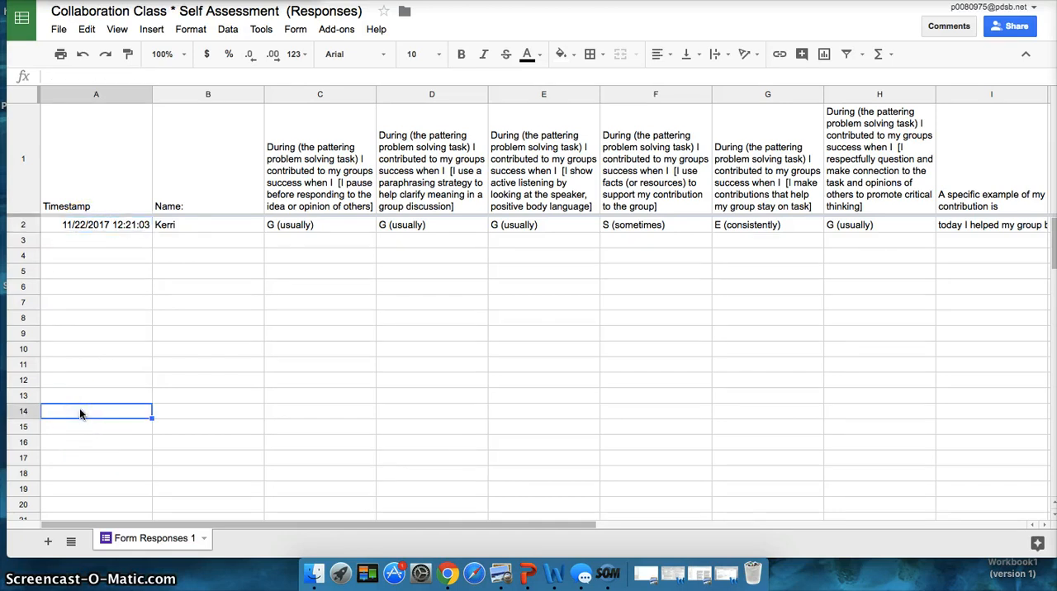